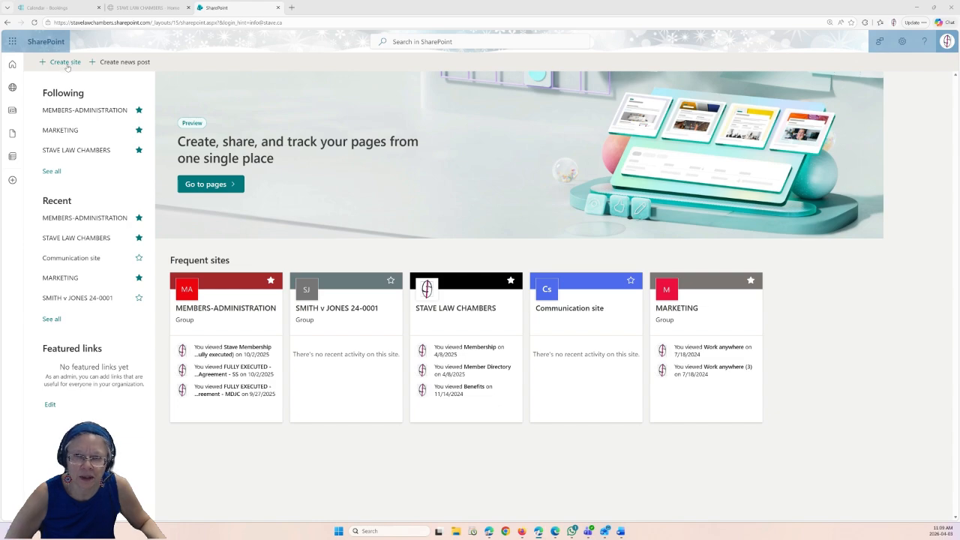
- Begin a new team site using the Standard team template
{"action": "left_click", "coordinate": [62, 63]}
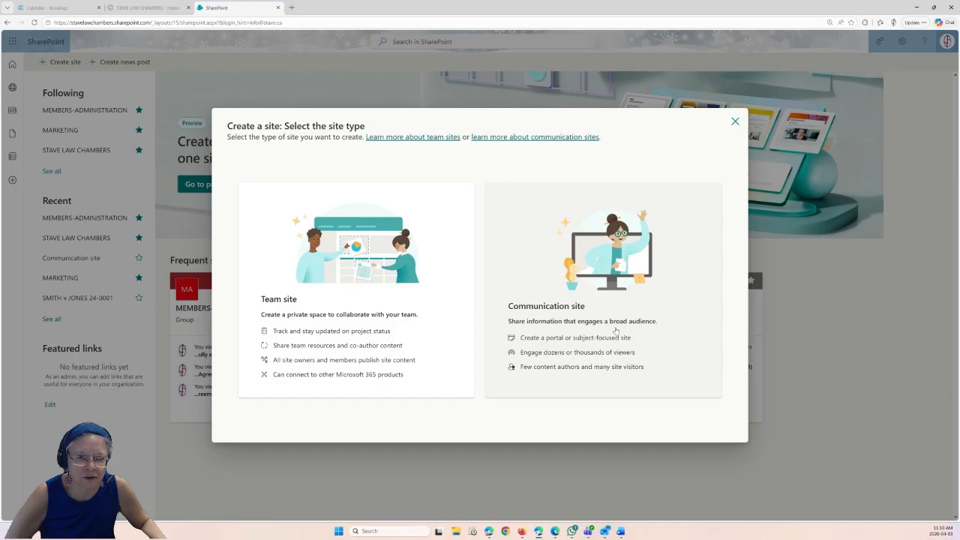
{"action": "left_click", "coordinate": [339, 306]}
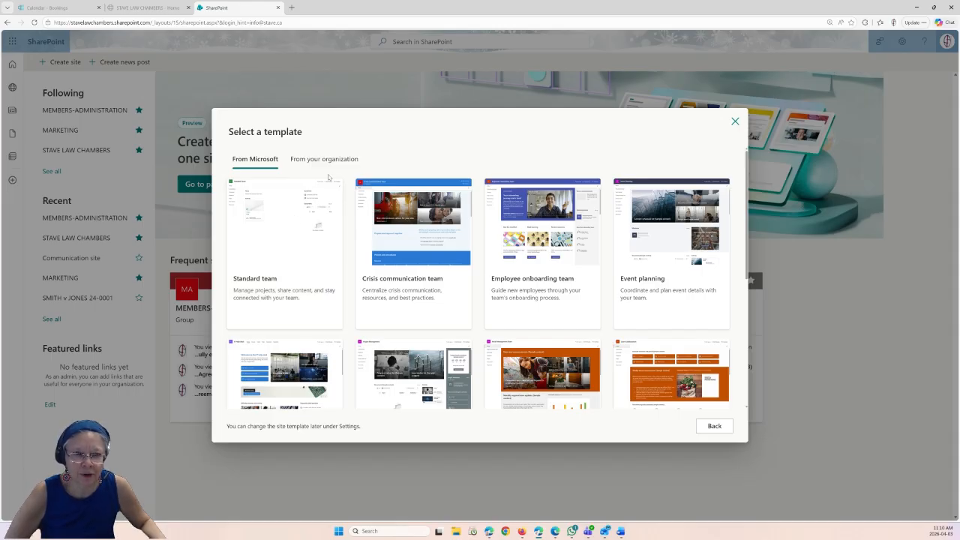
{"action": "left_click", "coordinate": [273, 252]}
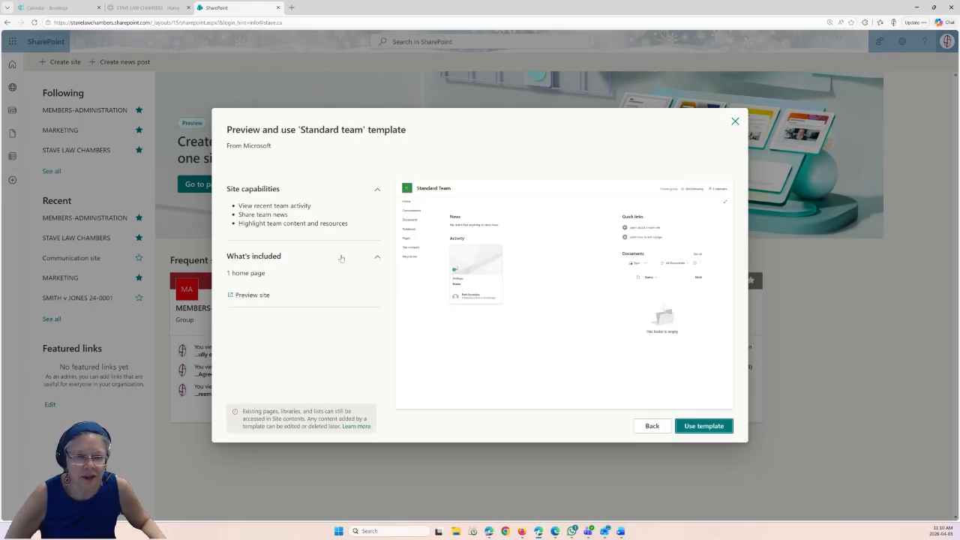
{"action": "left_click", "coordinate": [696, 427]}
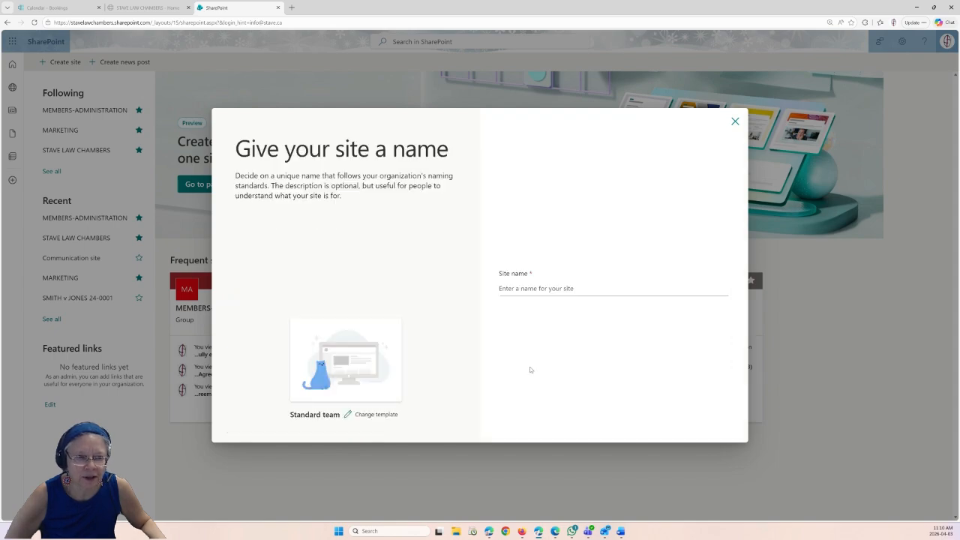
- Enter 'SERENTY v QUOVAX 26-0123' as the site name, fixing typos and removing 'INC.'
{"action": "left_click", "coordinate": [522, 288]}
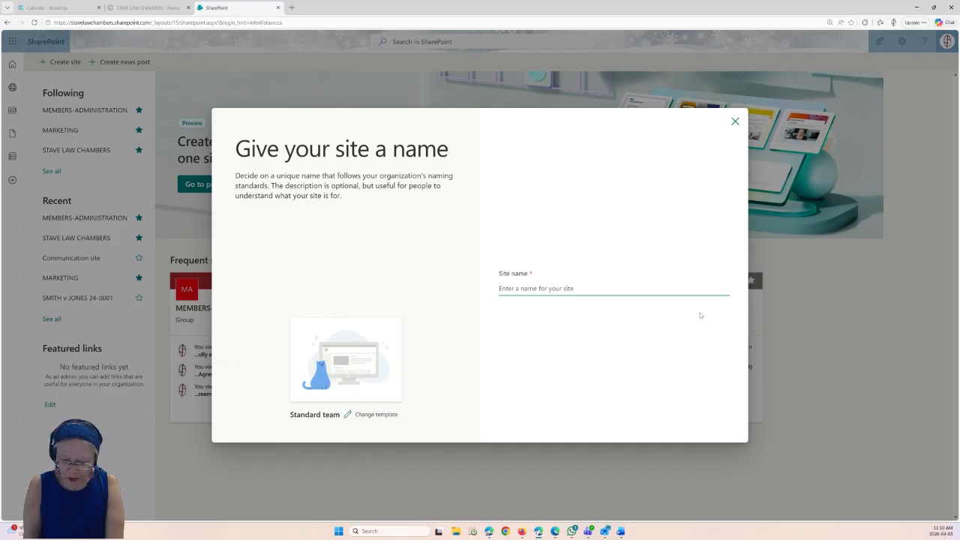
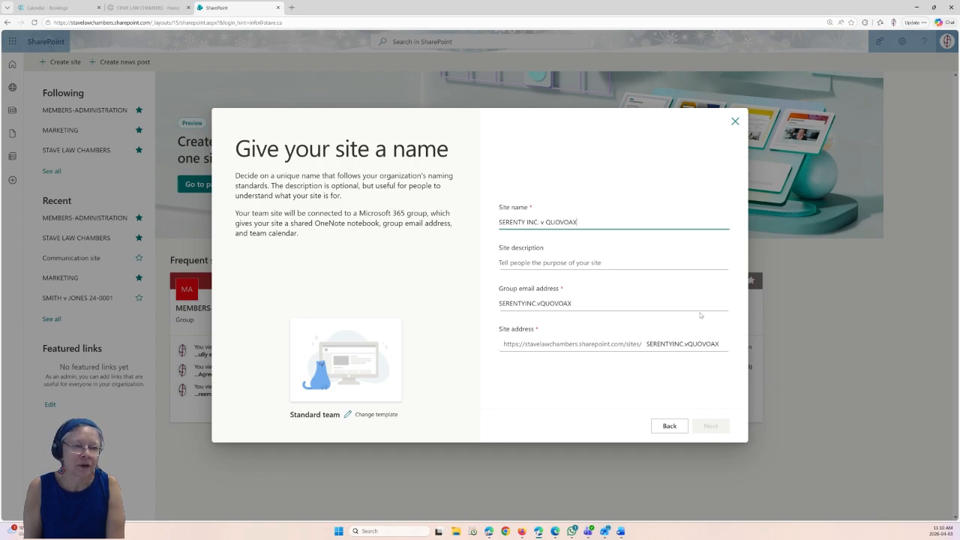
{"action": "key", "text": "BackSpace"}
{"action": "key", "text": "BackSpace"}
{"action": "key", "text": "BackSpace"}
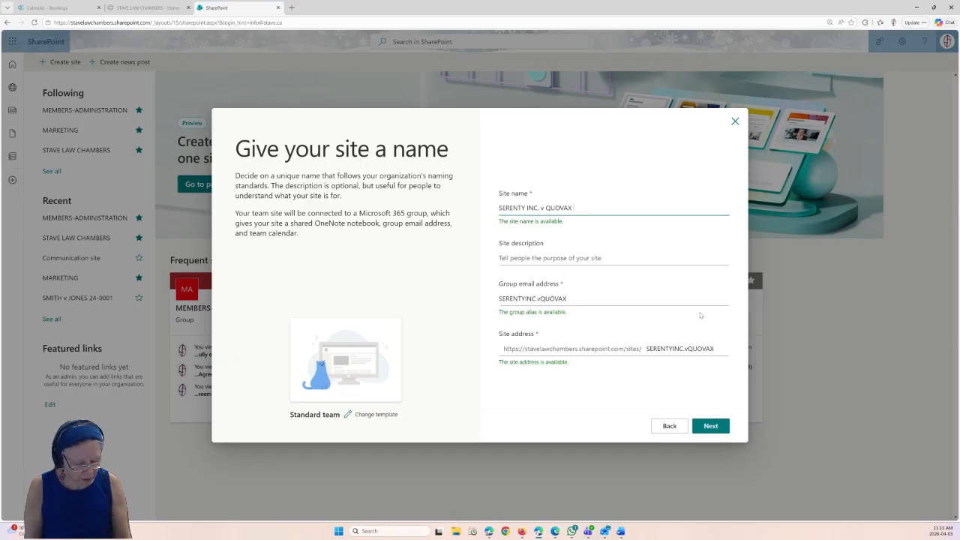
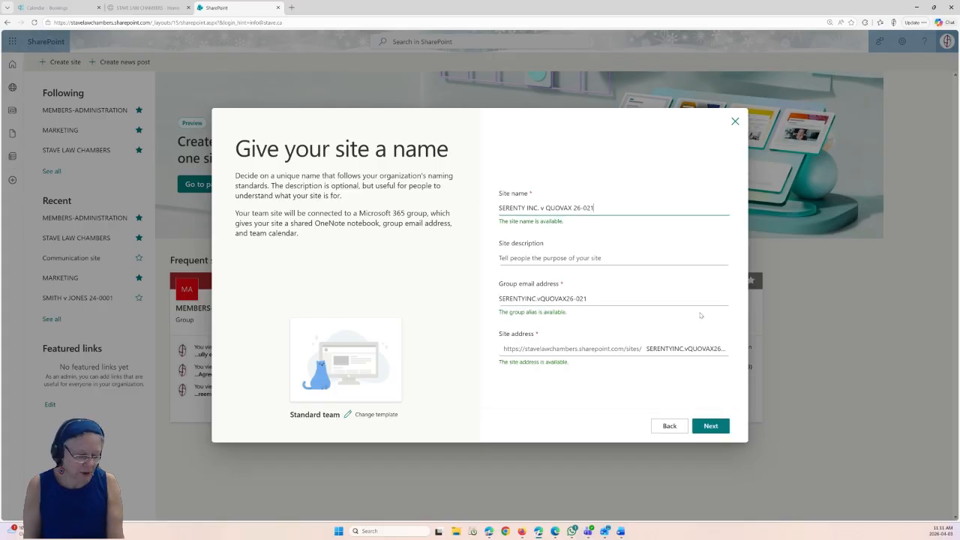
{"action": "key", "text": "BackSpace"}
{"action": "key", "text": "BackSpace"}
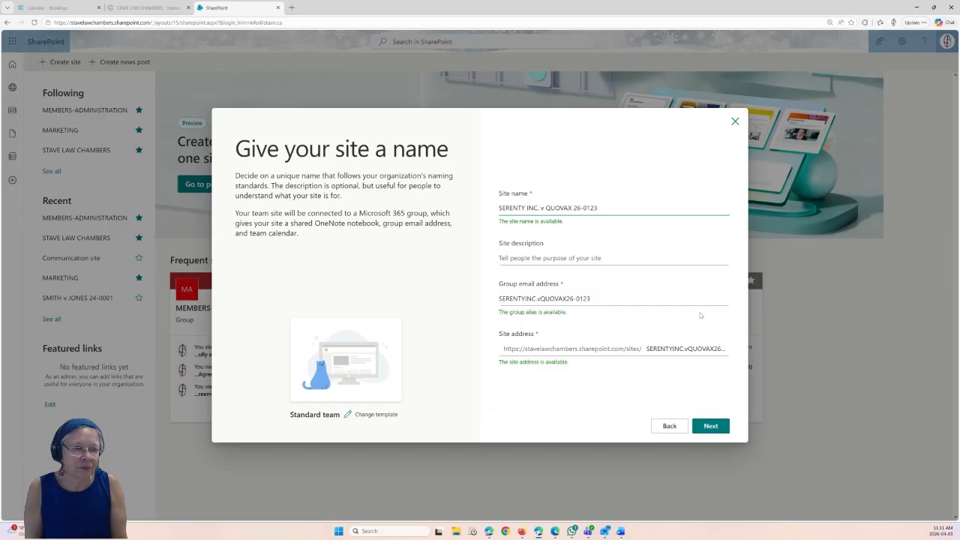
{"action": "key", "text": "shift+Right"}
{"action": "key", "text": "shift+Right"}
{"action": "key", "text": "shift+Right"}
{"action": "key", "text": "shift+Right"}
{"action": "key", "text": "shift+Right"}
{"action": "key", "text": "Delete"}
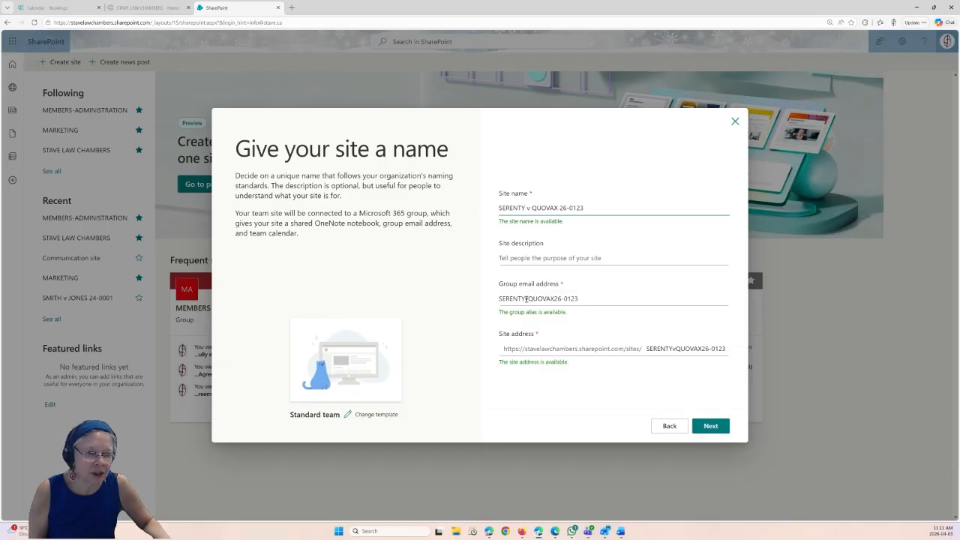
- Trim the group email alias to 'SERENTY' and restore the 'v' in the site name
{"action": "left_click_drag", "start_coordinate": [526, 299], "coordinate": [623, 298]}
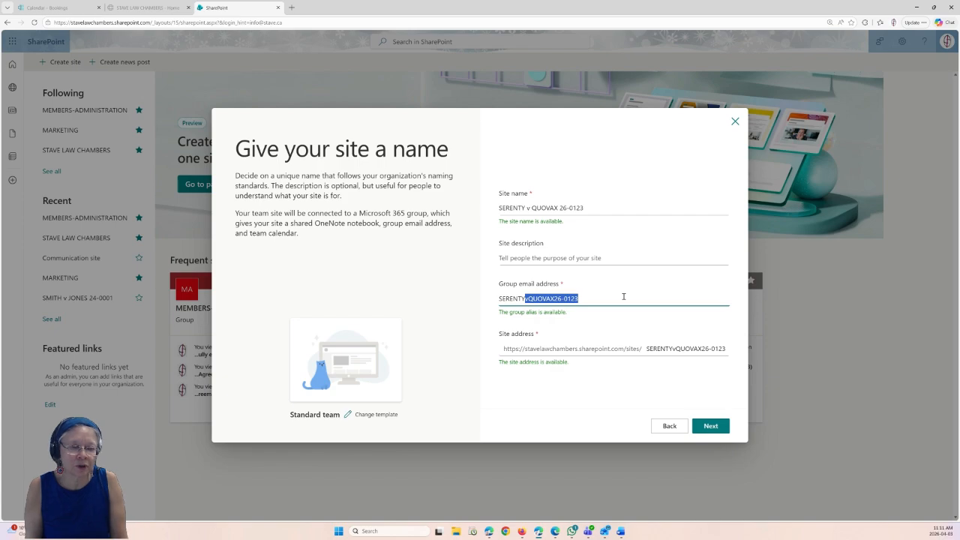
{"action": "key", "text": "BackSpace"}
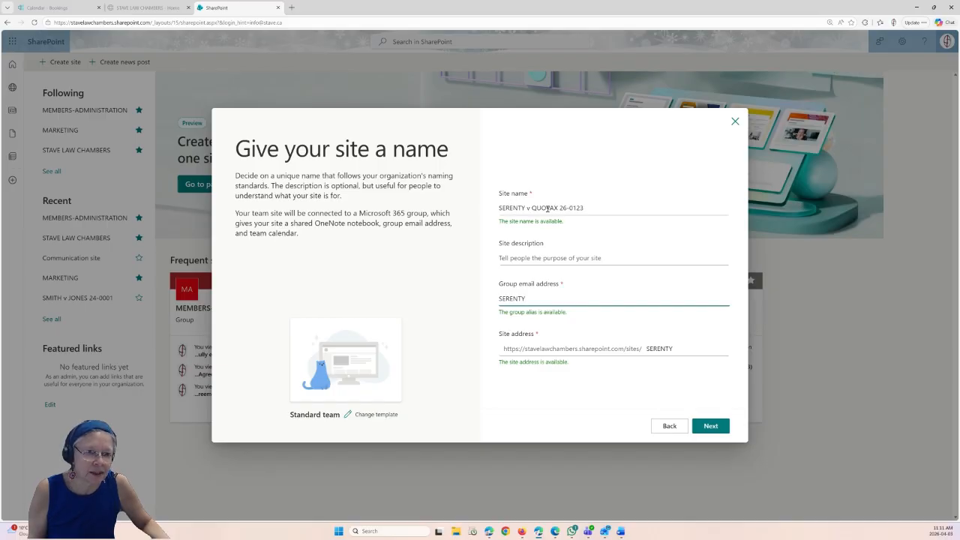
{"action": "double_click", "coordinate": [528, 207]}
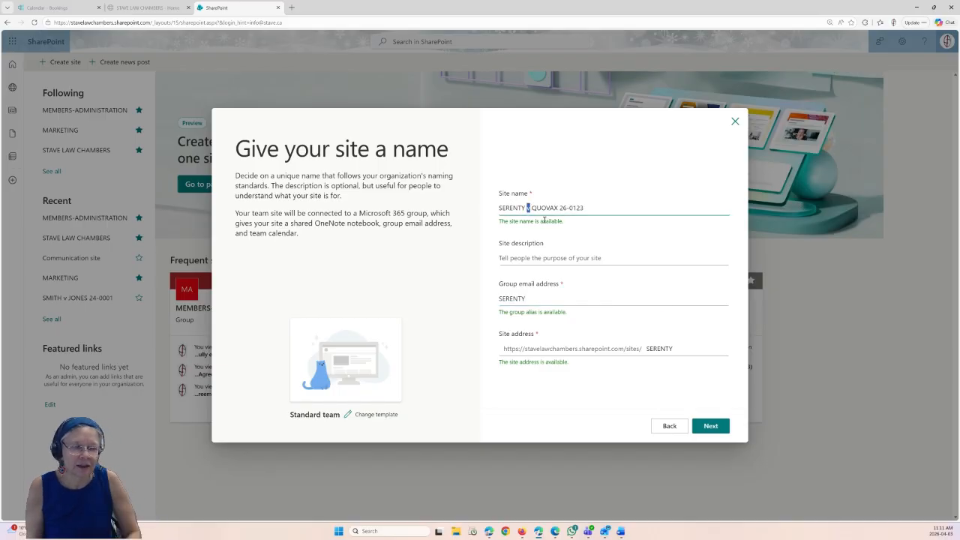
{"action": "type", "text": "ats"}
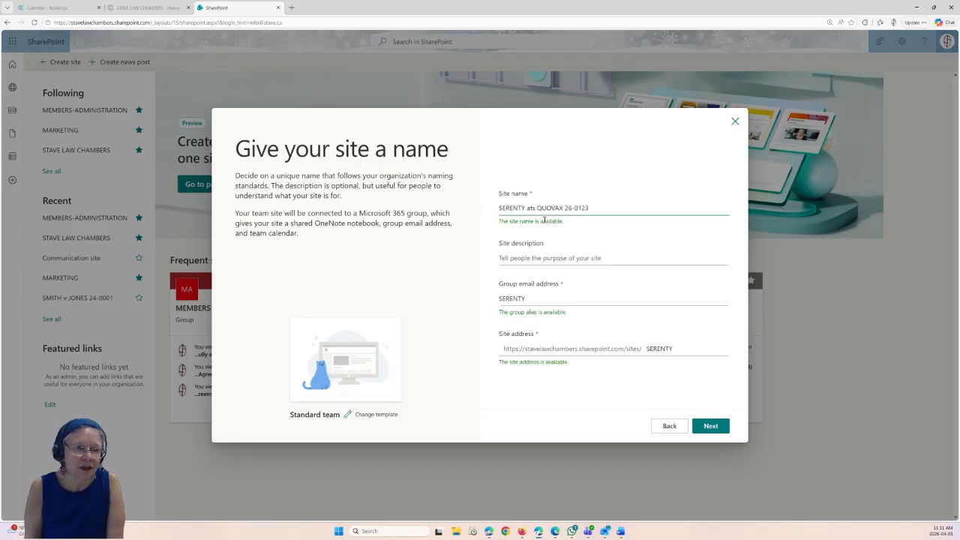
{"action": "key", "text": "BackSpace"}
{"action": "key", "text": "BackSpace"}
{"action": "key", "text": "BackSpace"}
{"action": "type", "text": "v"}
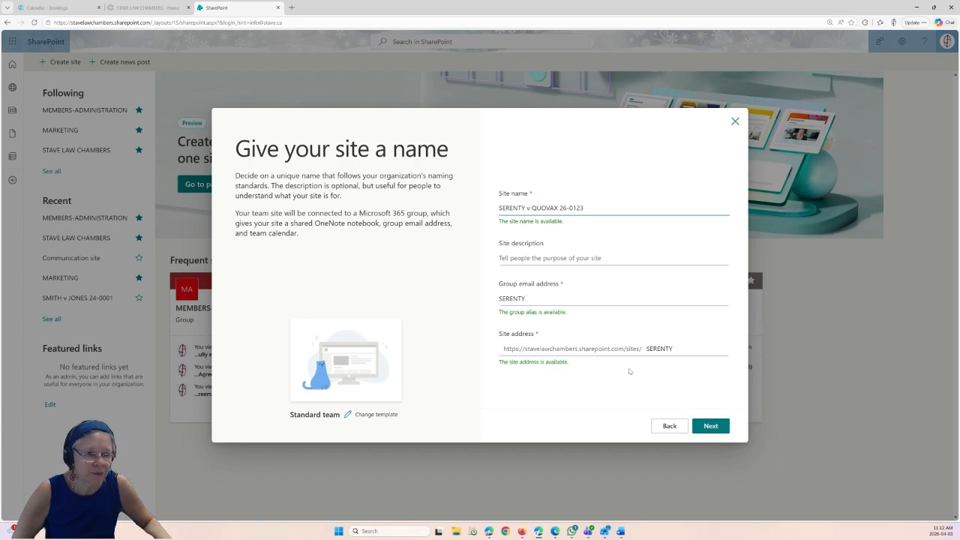
- Create the site as Private with English as the language
{"action": "left_click", "coordinate": [711, 427]}
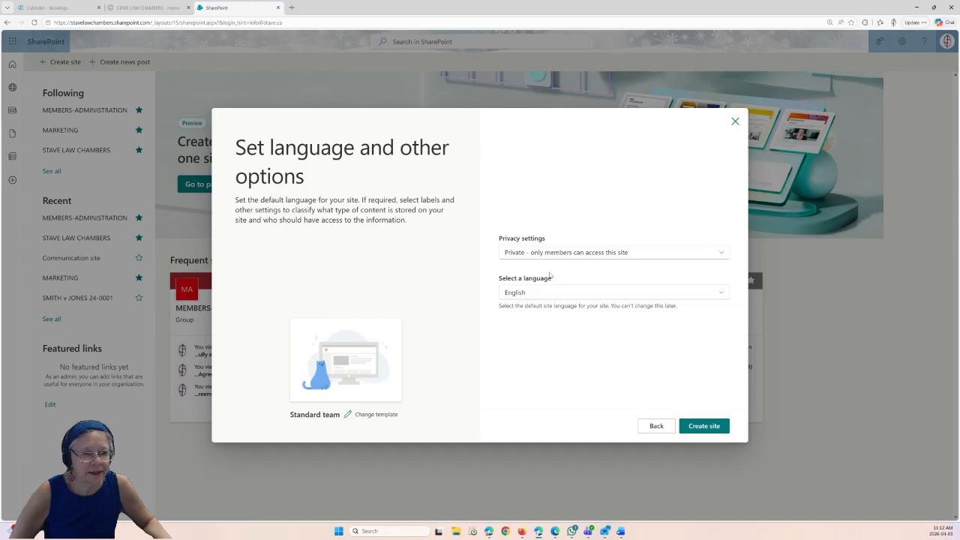
{"action": "left_click", "coordinate": [721, 255]}
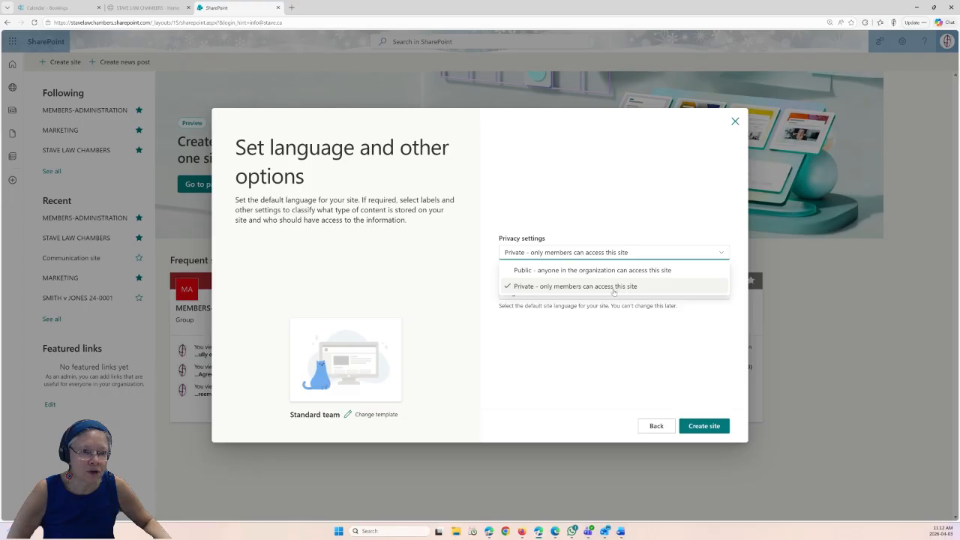
{"action": "left_click", "coordinate": [555, 292]}
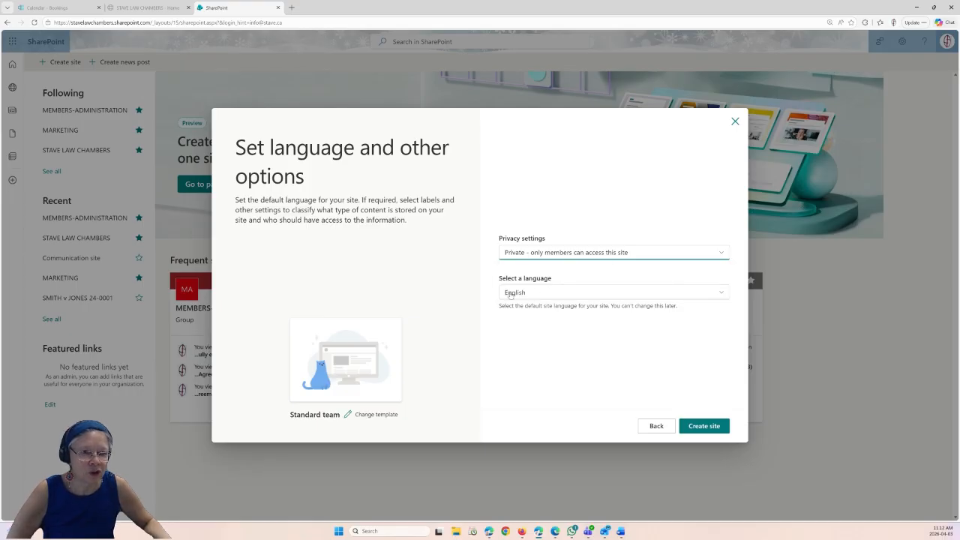
{"action": "left_click", "coordinate": [719, 428]}
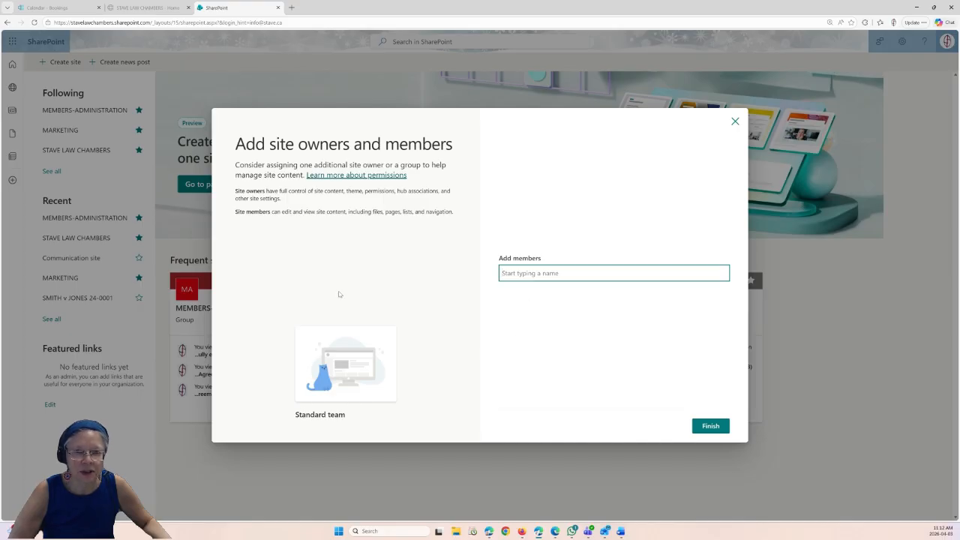
- Finish setup without members and put the SERENTY v QUOVAX 26-0123 home page into edit mode
{"action": "left_click", "coordinate": [719, 426]}
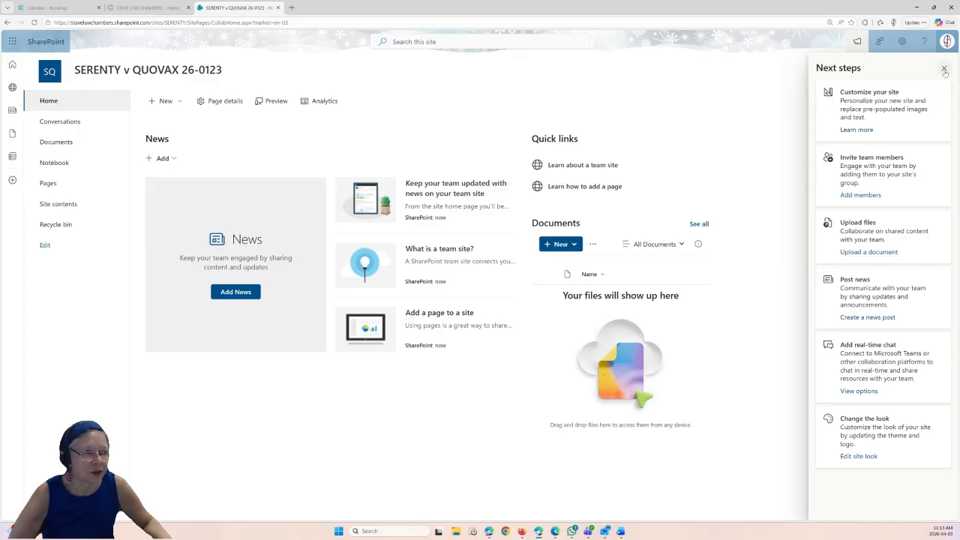
{"action": "left_click", "coordinate": [945, 69]}
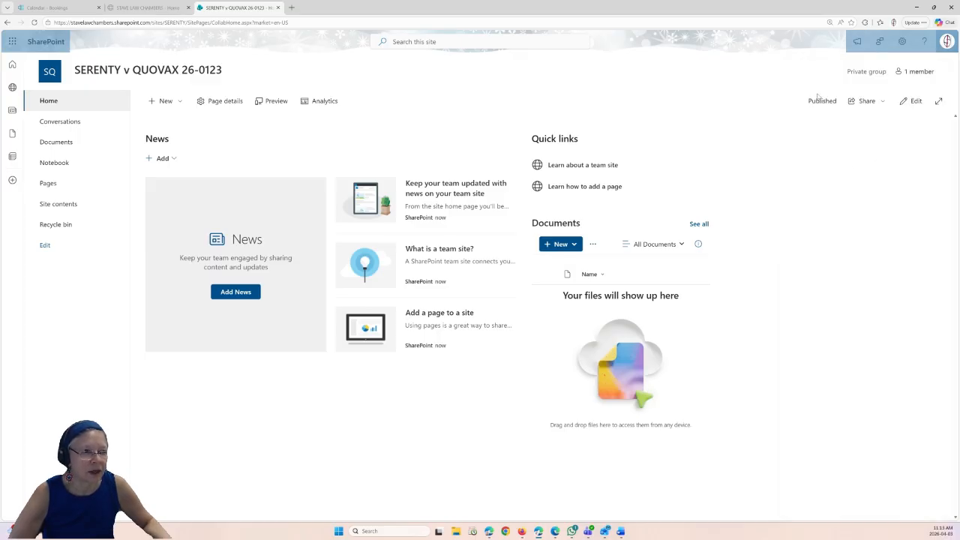
{"action": "left_click", "coordinate": [912, 101]}
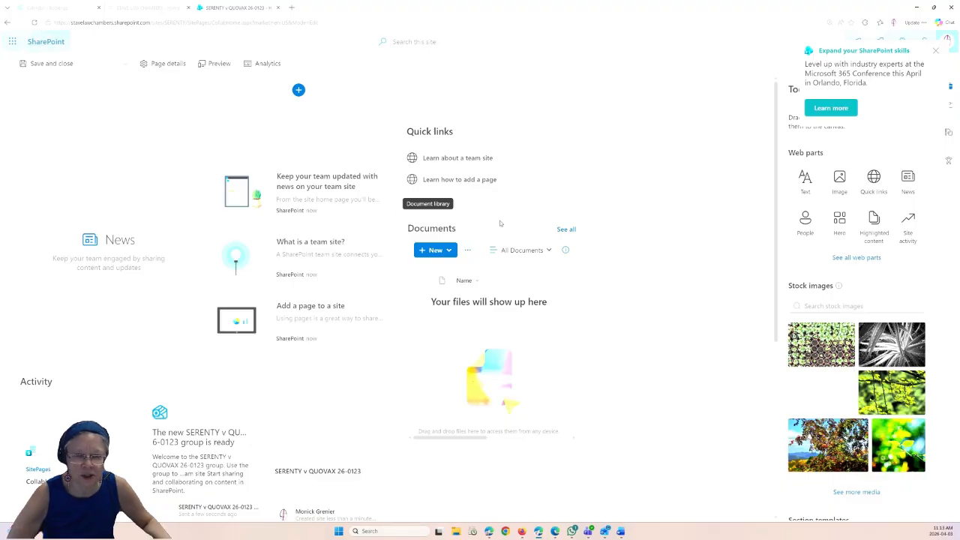
- Move the Documents web part below News and insert a stock Image web part
{"action": "left_click_drag", "start_coordinate": [501, 223], "coordinate": [219, 351]}
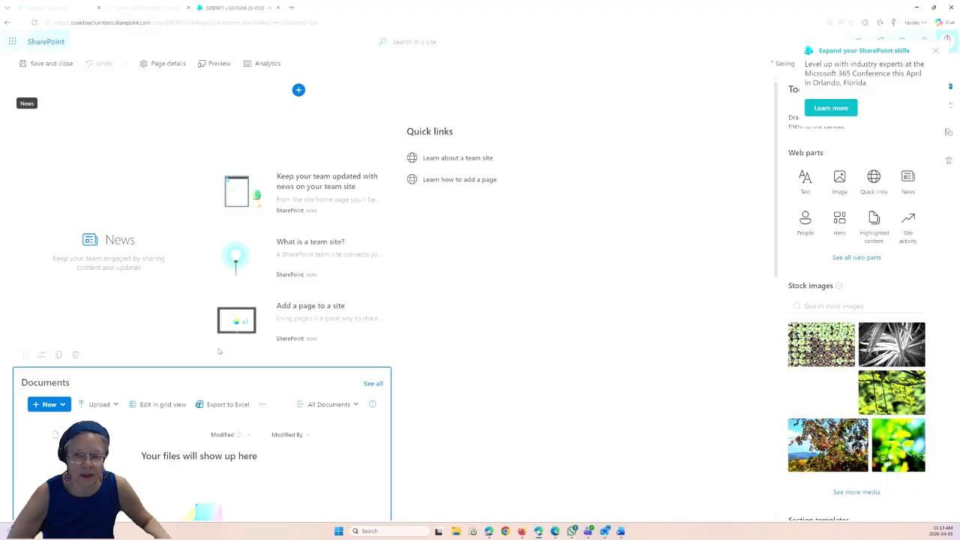
{"action": "scroll", "coordinate": [373, 454], "scroll_direction": "down", "scroll_amount": 2}
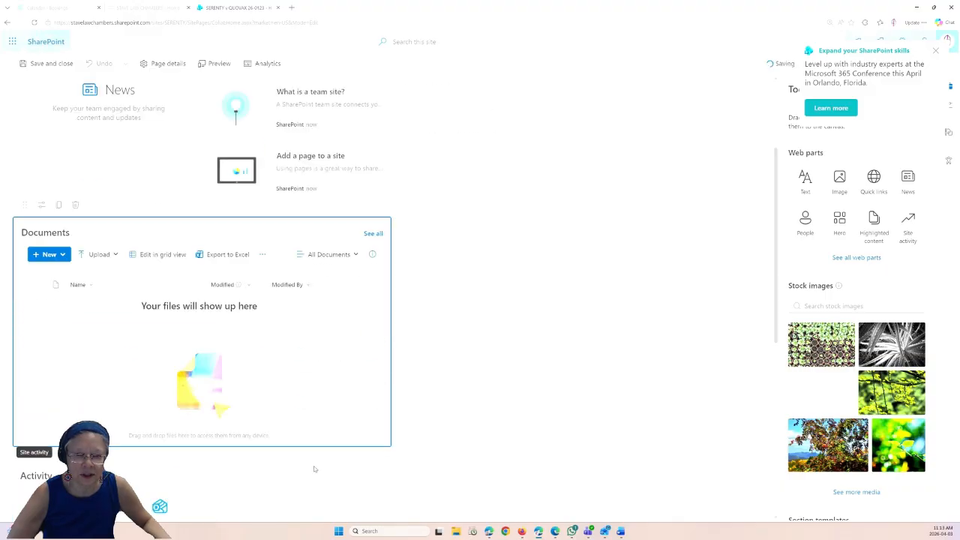
{"action": "scroll", "coordinate": [315, 469], "scroll_direction": "down", "scroll_amount": 3}
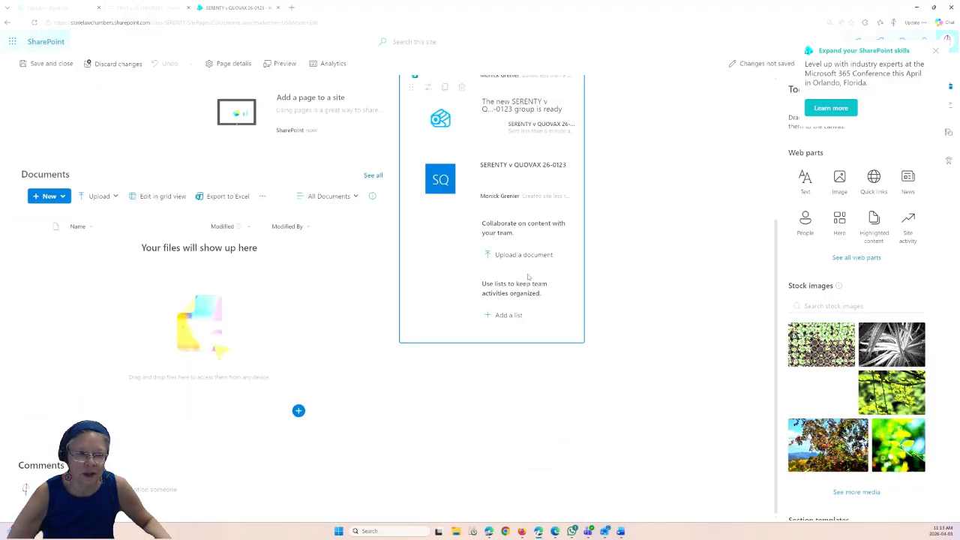
{"action": "scroll", "coordinate": [527, 277], "scroll_direction": "up", "scroll_amount": 3}
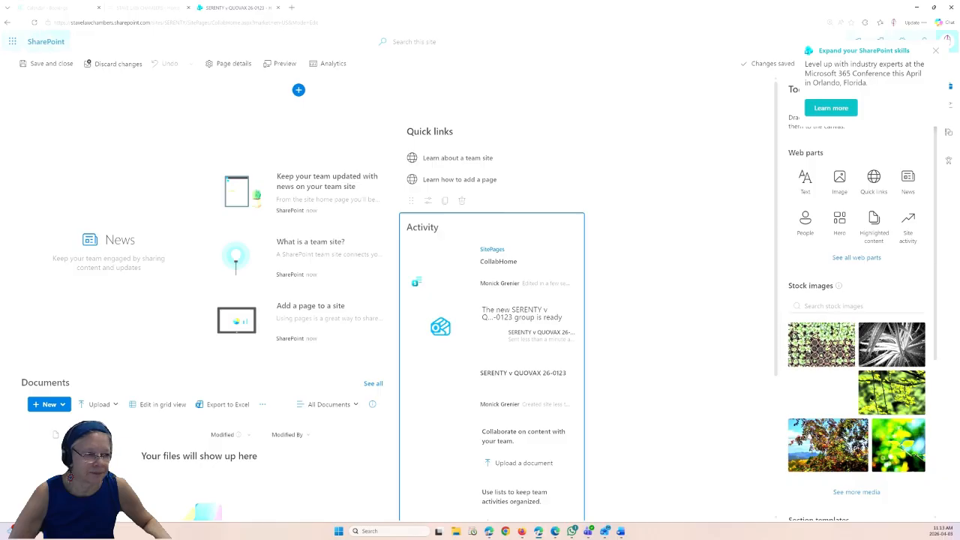
{"action": "scroll", "coordinate": [908, 405], "scroll_direction": "down", "scroll_amount": 2}
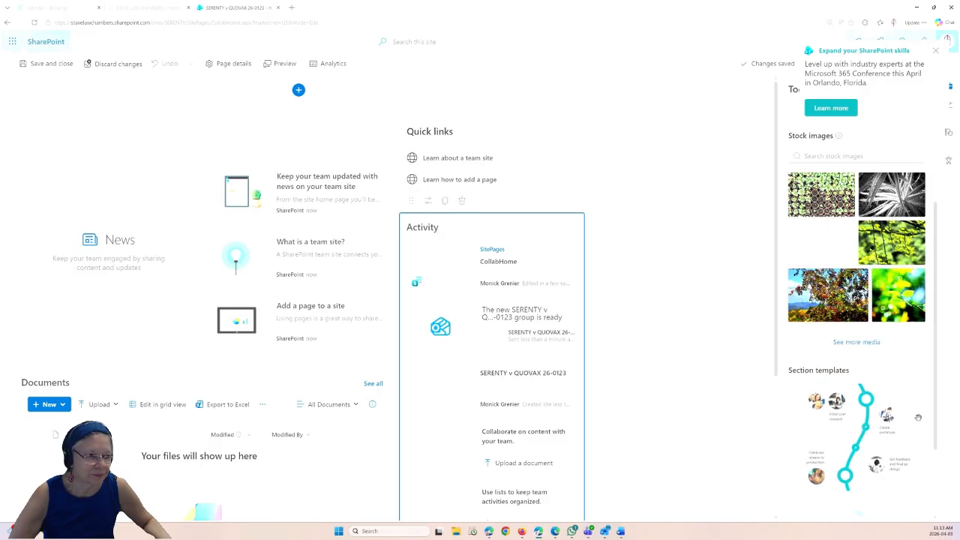
{"action": "scroll", "coordinate": [820, 273], "scroll_direction": "up", "scroll_amount": 2}
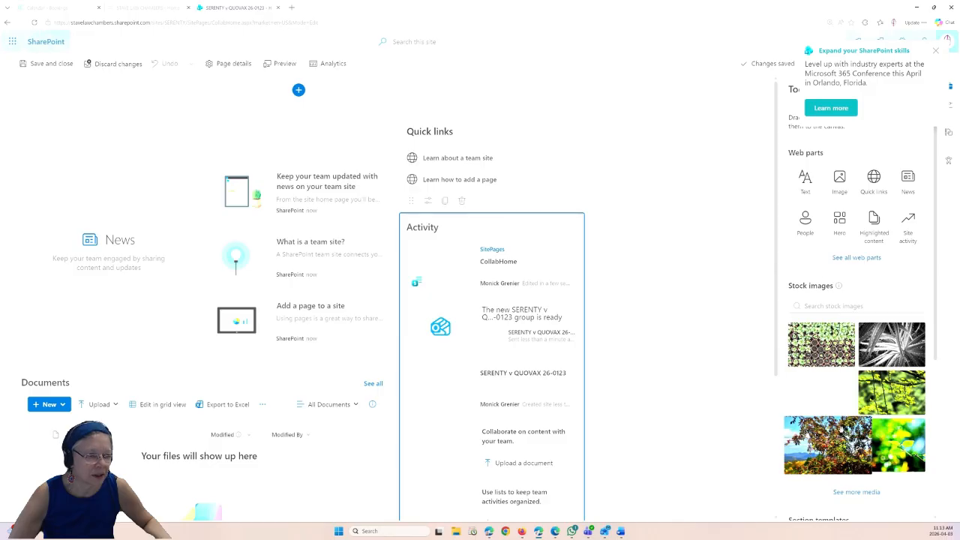
{"action": "left_click", "coordinate": [832, 401]}
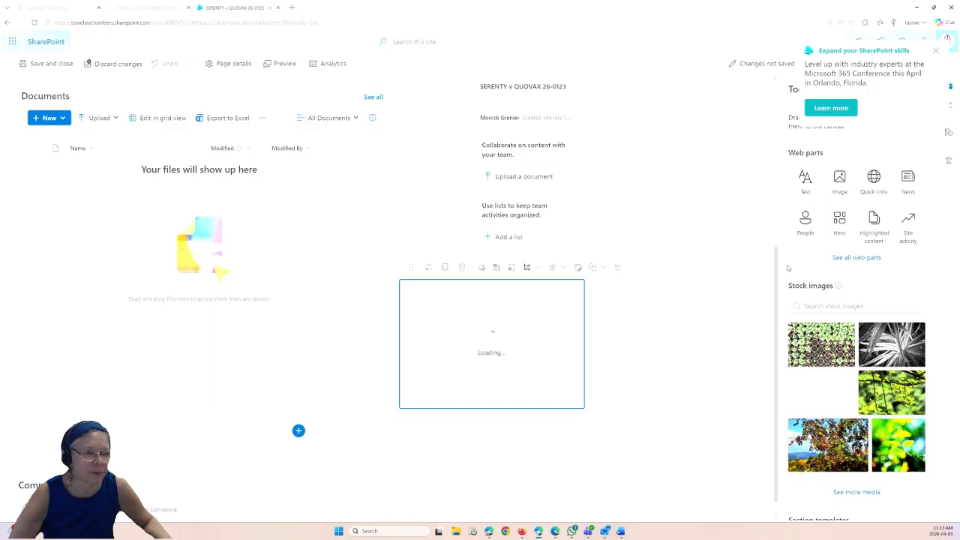
{"action": "left_click", "coordinate": [936, 52]}
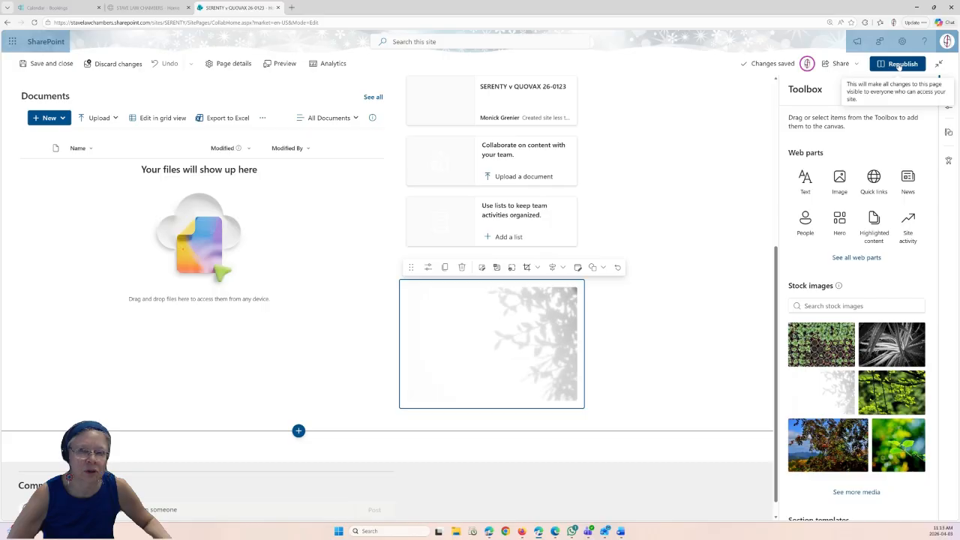
- Republish the edited home page and confirm it
{"action": "left_click", "coordinate": [900, 64]}
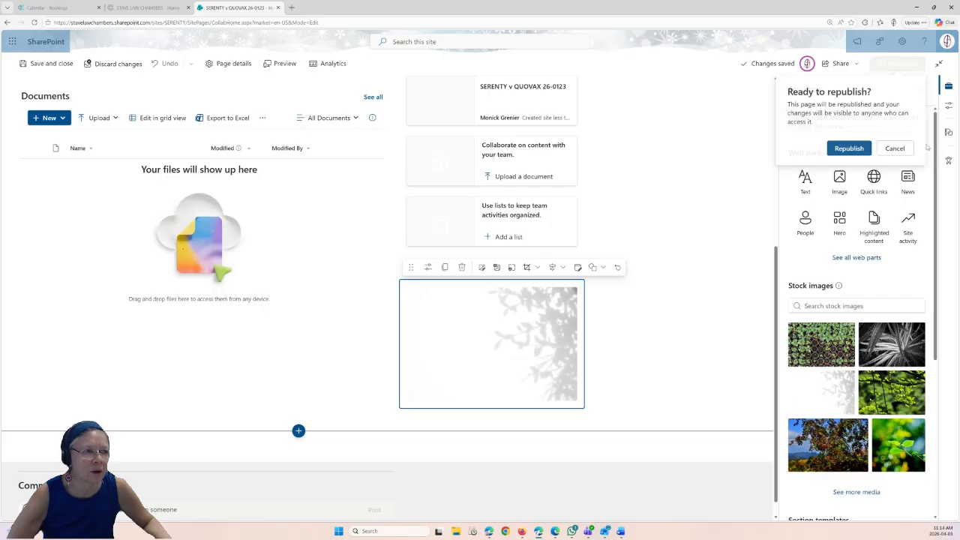
{"action": "left_click", "coordinate": [854, 153]}
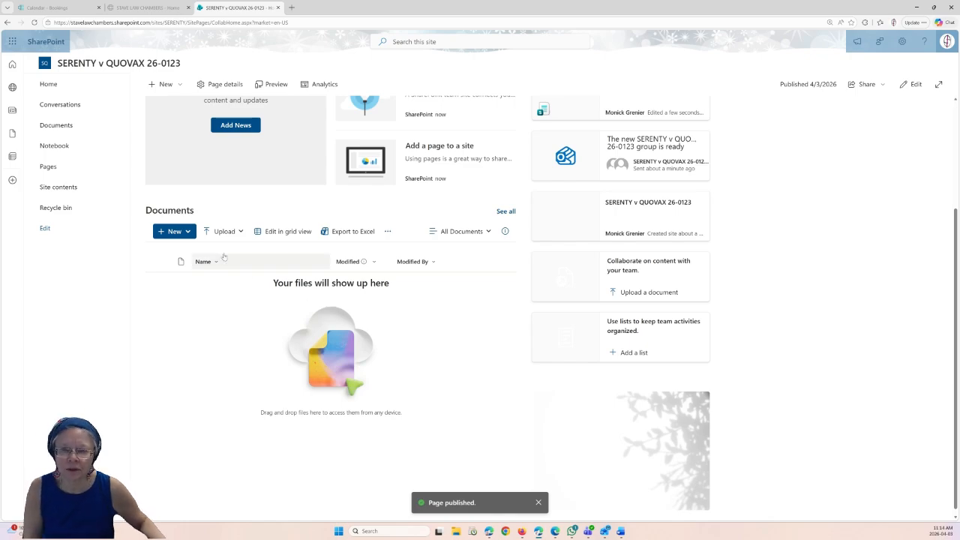
- Create a dark green folder named ACTIVE in Documents
{"action": "left_click", "coordinate": [188, 231]}
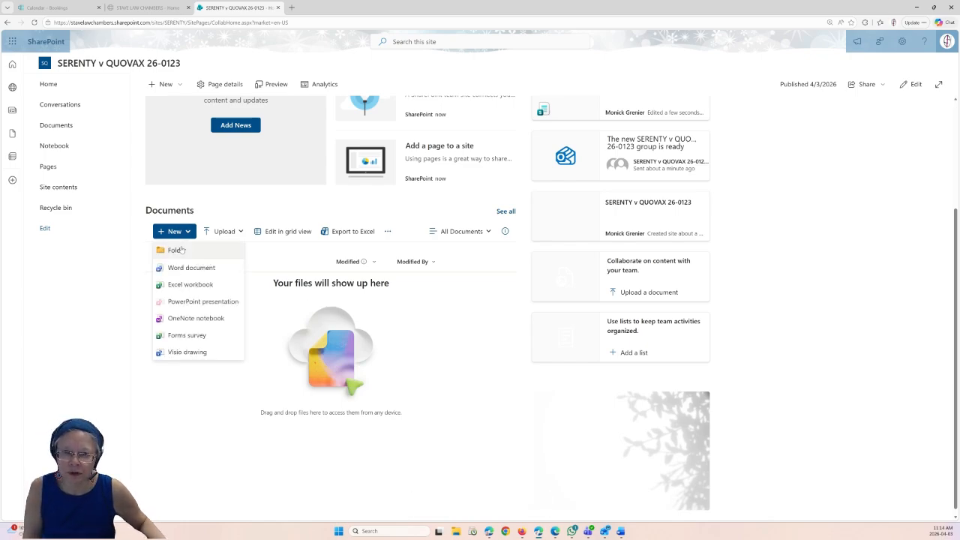
{"action": "left_click", "coordinate": [183, 250]}
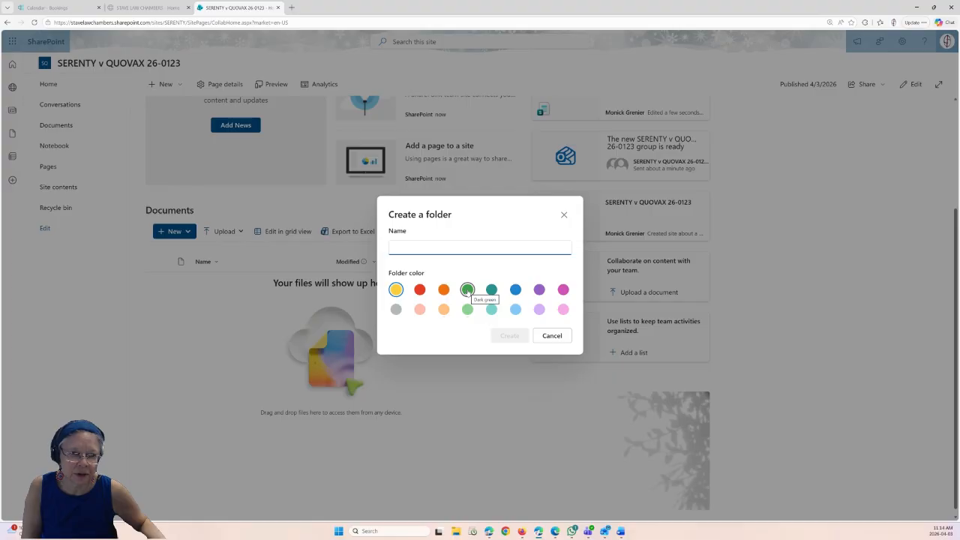
{"action": "left_click", "coordinate": [468, 290]}
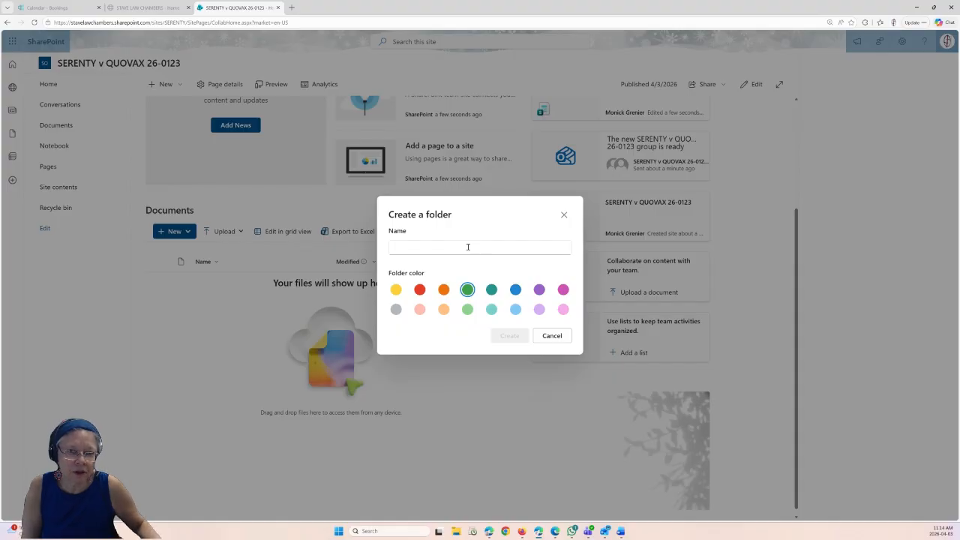
{"action": "left_click", "coordinate": [468, 246]}
{"action": "type", "text": "AC"}
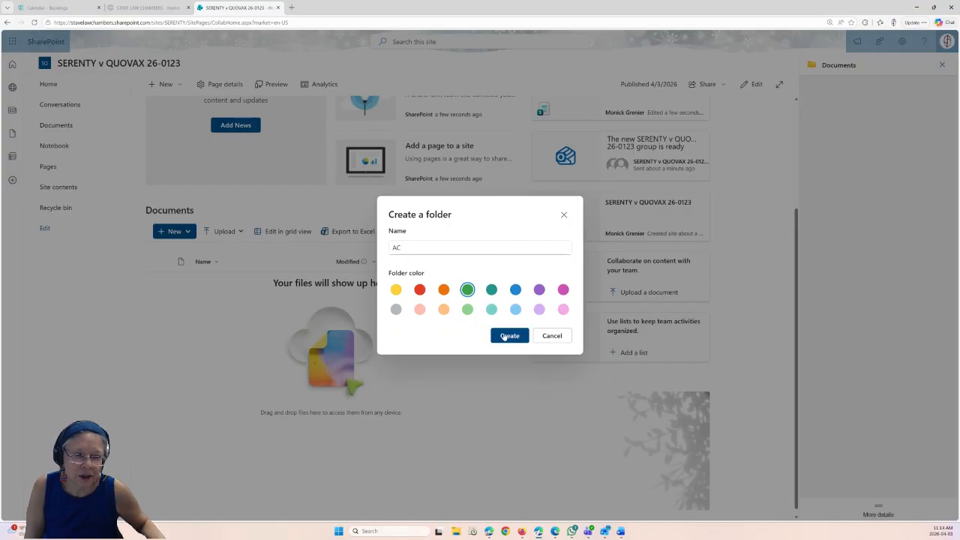
{"action": "left_click", "coordinate": [417, 246]}
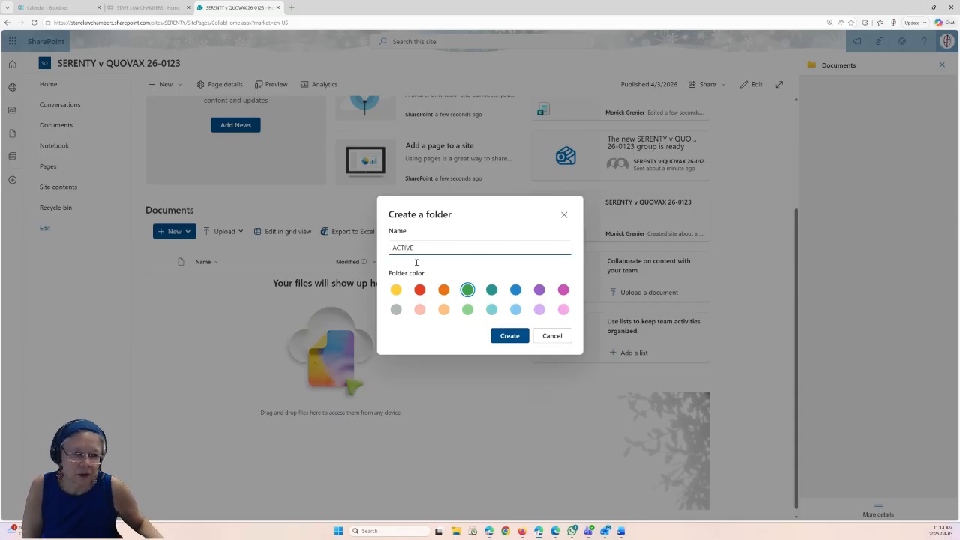
{"action": "left_click", "coordinate": [510, 336]}
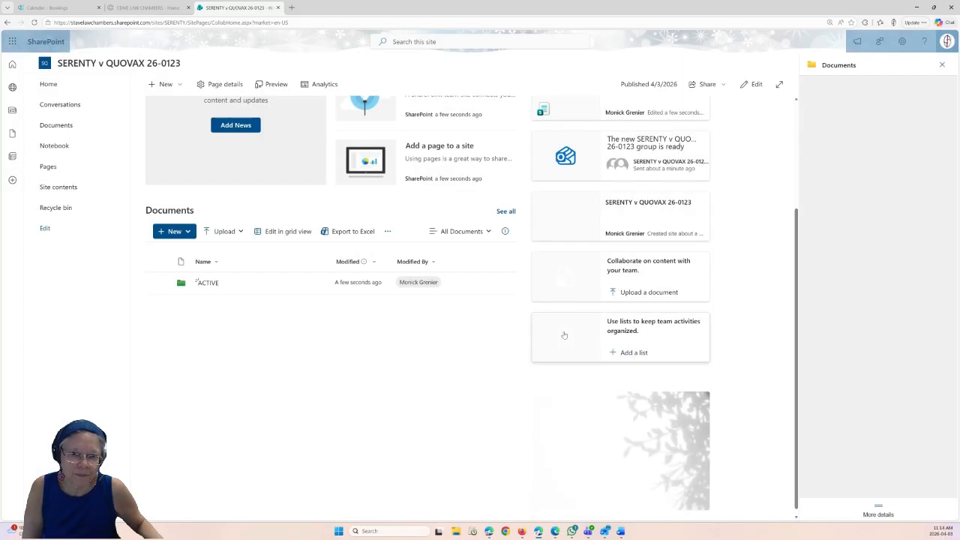
- Create a light green folder named ADMIN
{"action": "left_click", "coordinate": [179, 235]}
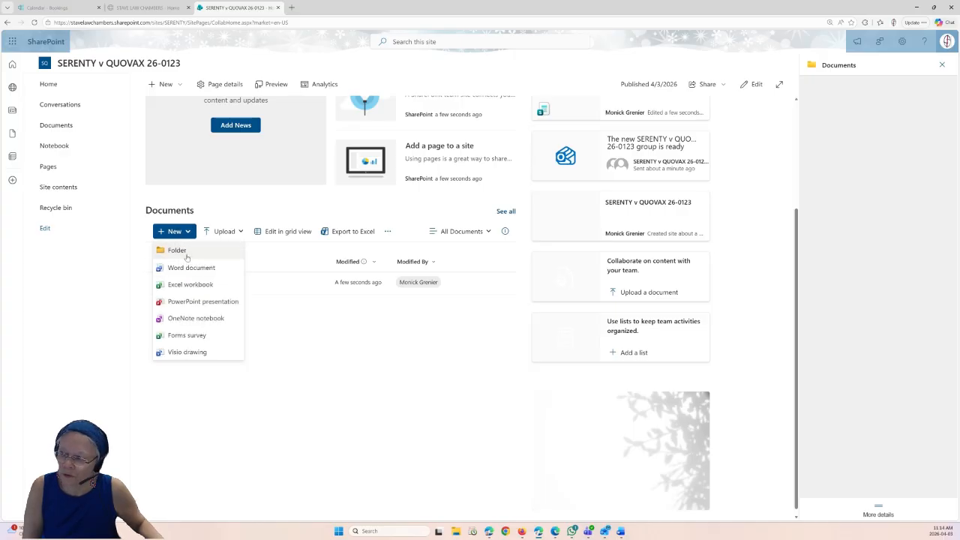
{"action": "left_click", "coordinate": [173, 248]}
{"action": "type", "text": "A"}
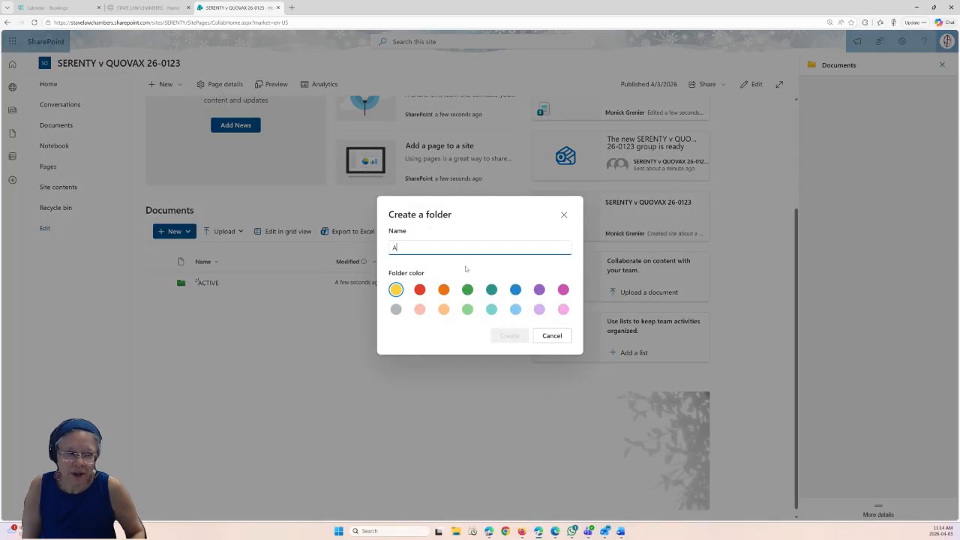
{"action": "type", "text": "DMIN"}
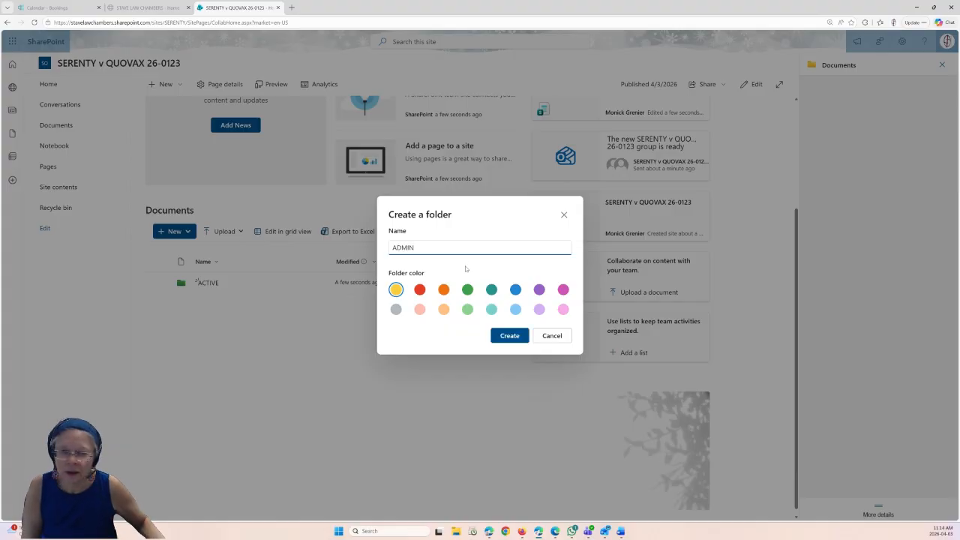
{"action": "left_click", "coordinate": [468, 310]}
{"action": "left_click", "coordinate": [509, 336]}
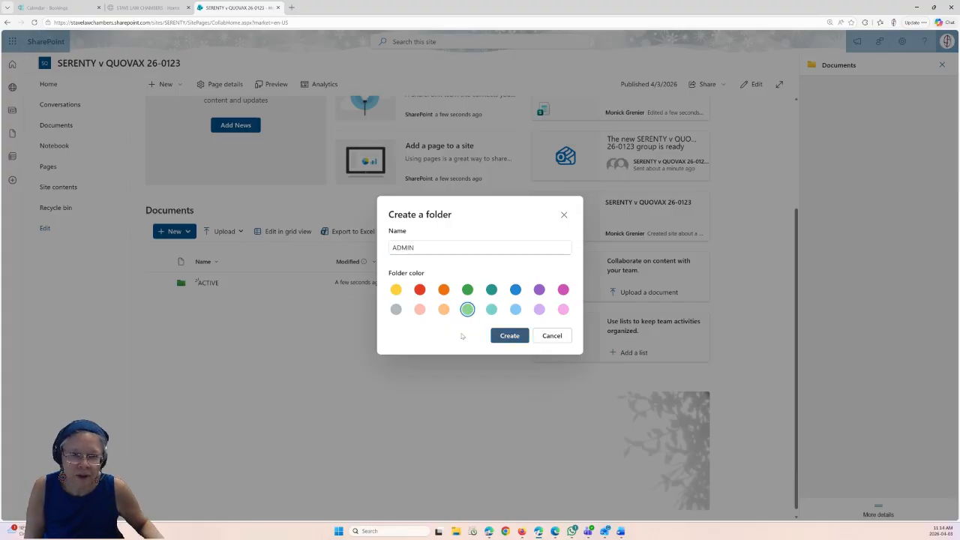
{"action": "left_click", "coordinate": [174, 232]}
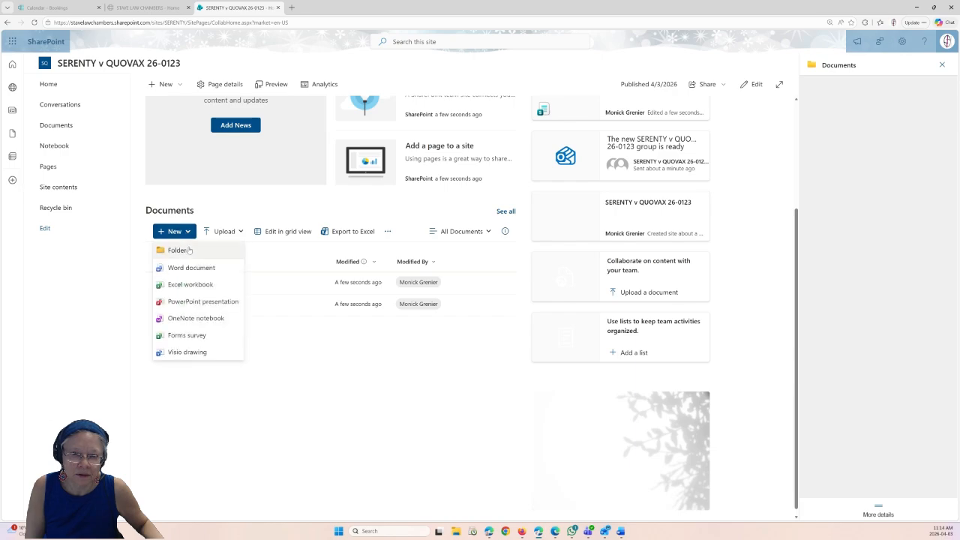
- Create a light pink folder named CORRESPONDENCE
{"action": "left_click", "coordinate": [189, 250]}
{"action": "type", "text": "C"}
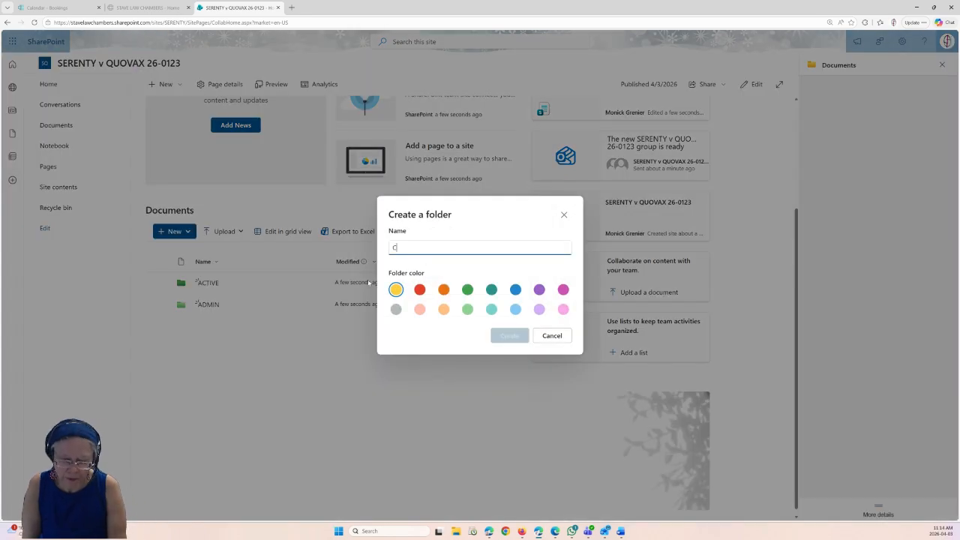
{"action": "type", "text": "ORRESPONDENCE"}
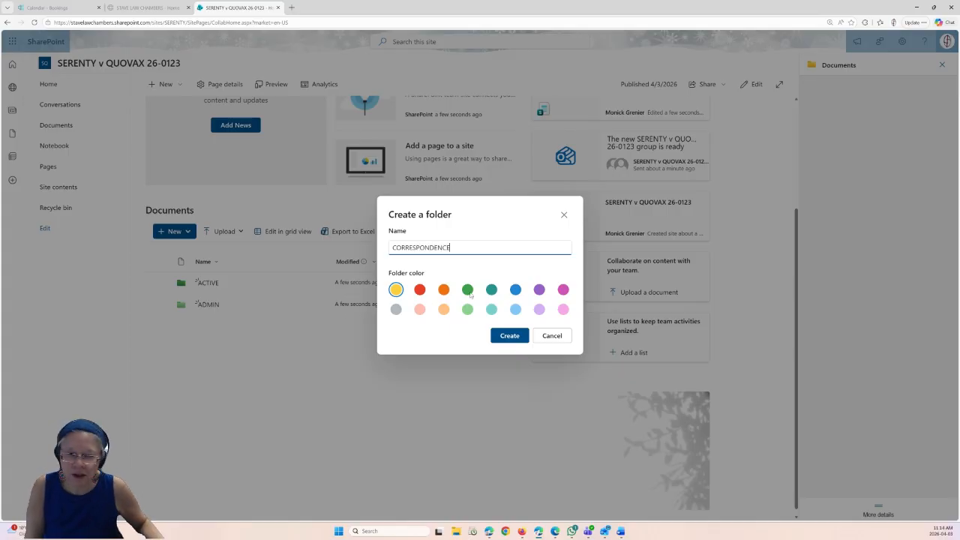
{"action": "left_click", "coordinate": [564, 309]}
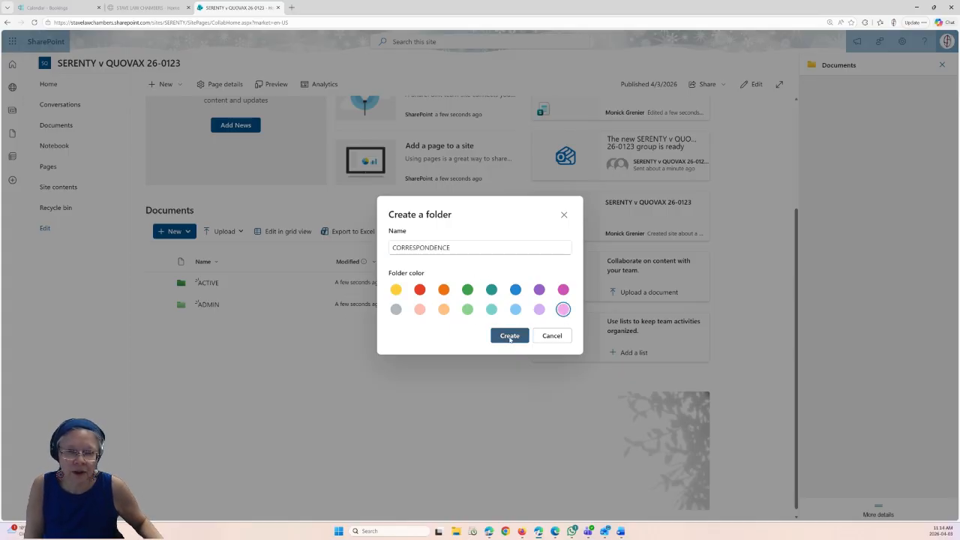
{"action": "left_click", "coordinate": [511, 336]}
- Create a purple folder named COURT DOCUMENTS
{"action": "left_click", "coordinate": [174, 231]}
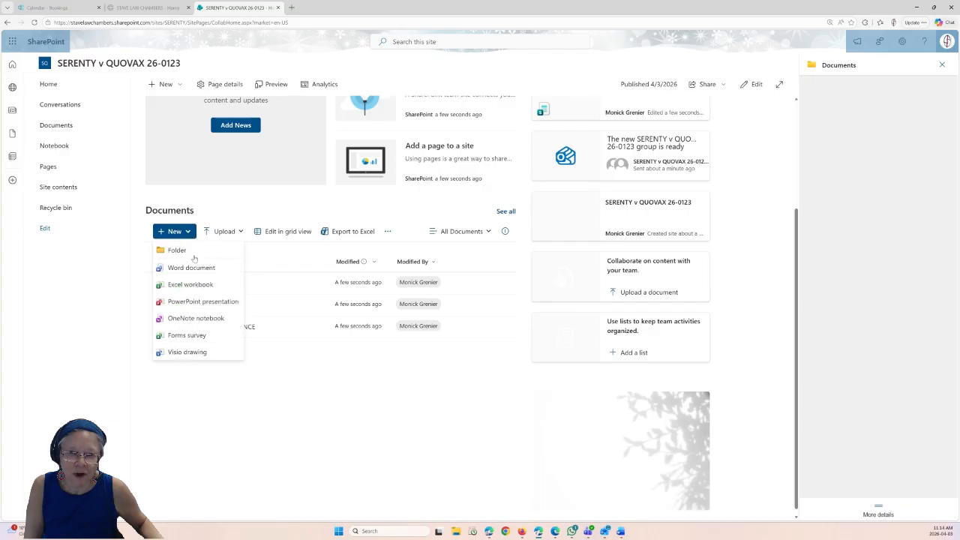
{"action": "left_click", "coordinate": [178, 252]}
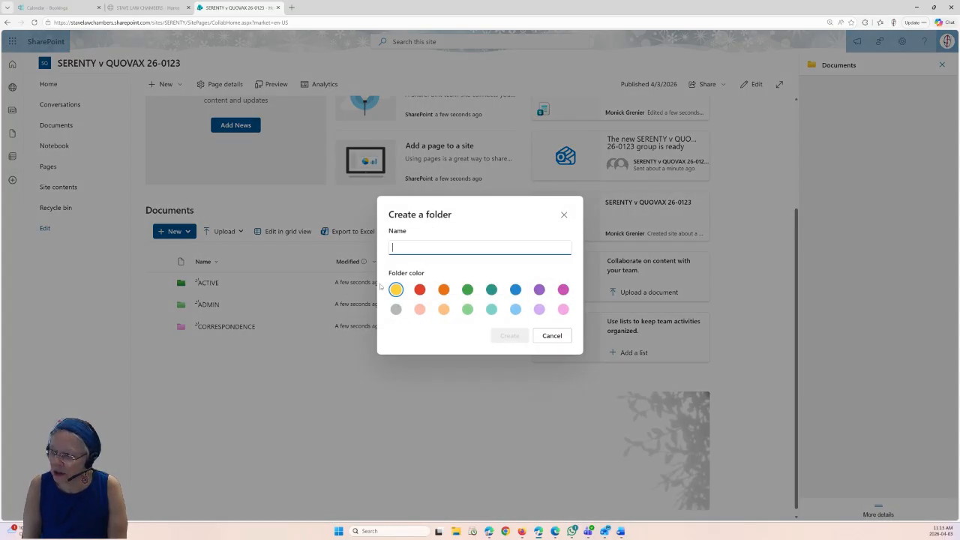
{"action": "type", "text": "COURT"}
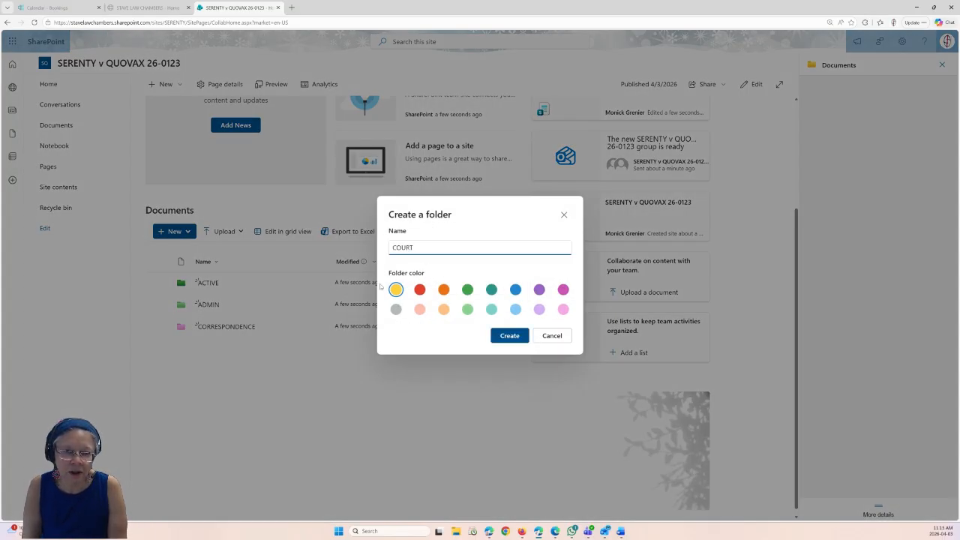
{"action": "type", "text": " DOCUMENTS"}
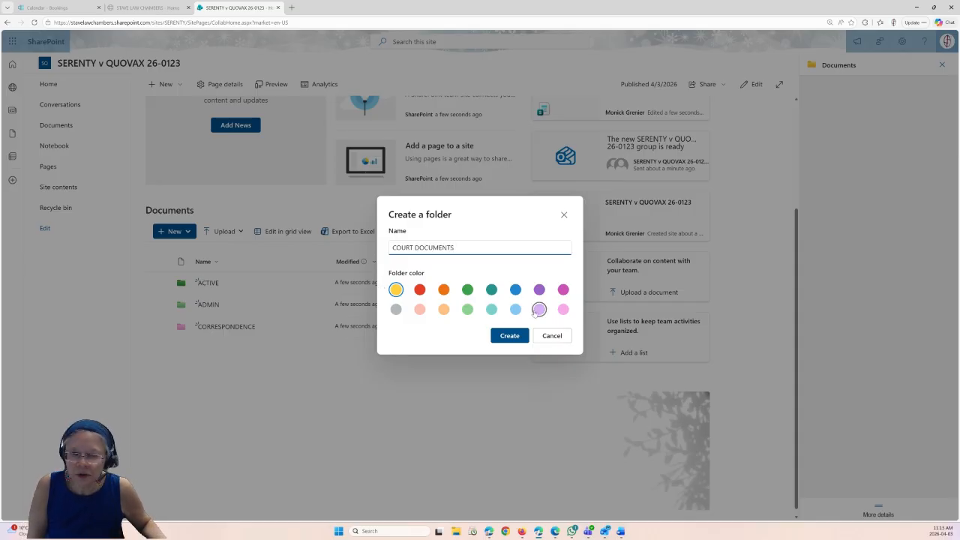
{"action": "left_click", "coordinate": [540, 290]}
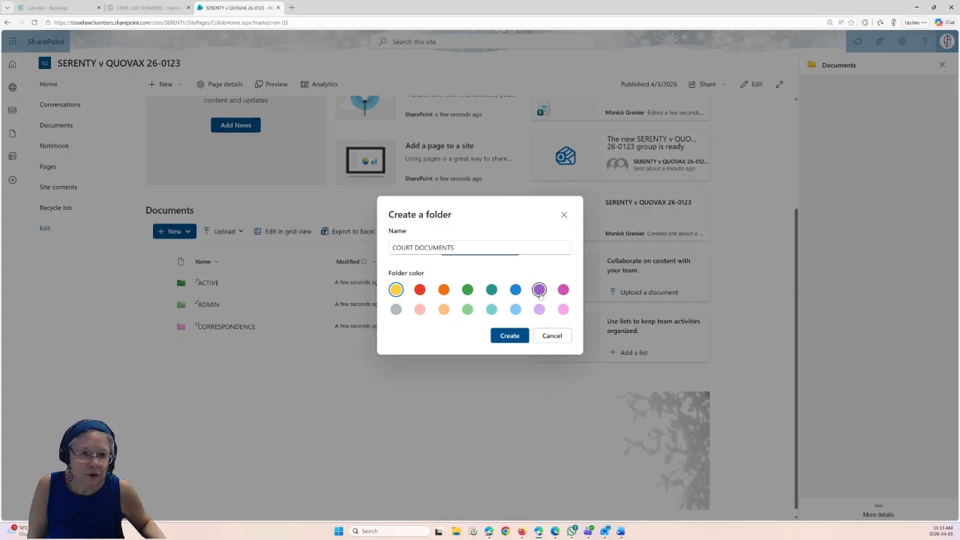
{"action": "left_click", "coordinate": [502, 335]}
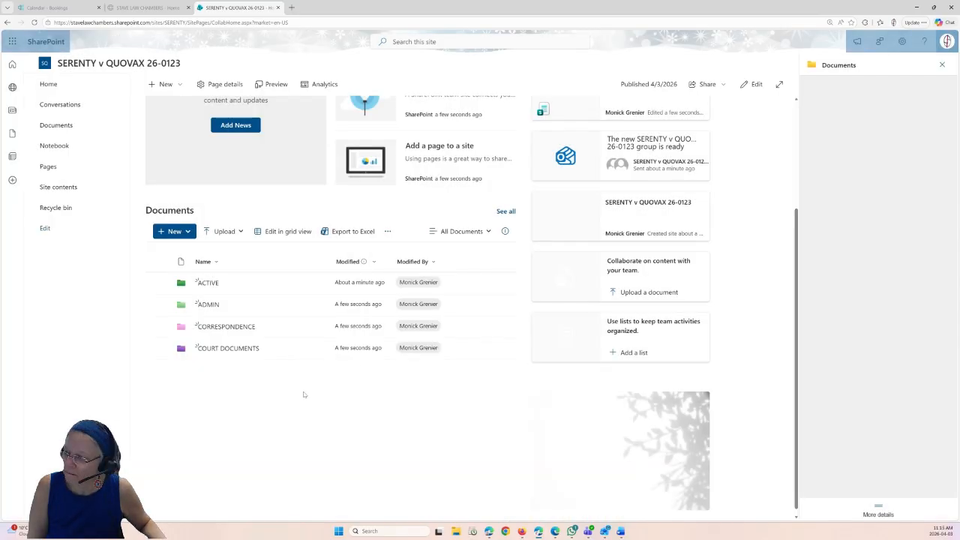
{"action": "left_click", "coordinate": [174, 231]}
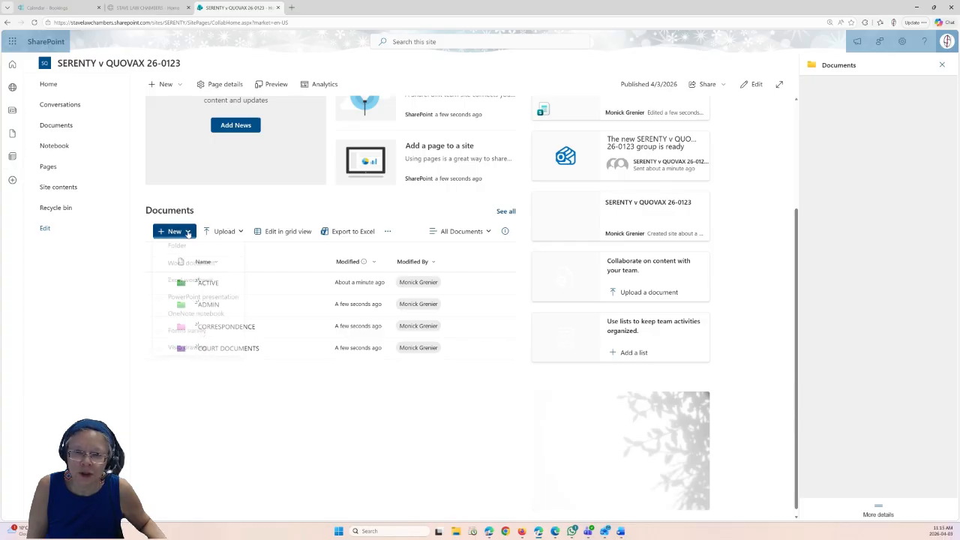
- Create a blue folder named RESEARCH
{"action": "left_click", "coordinate": [180, 252]}
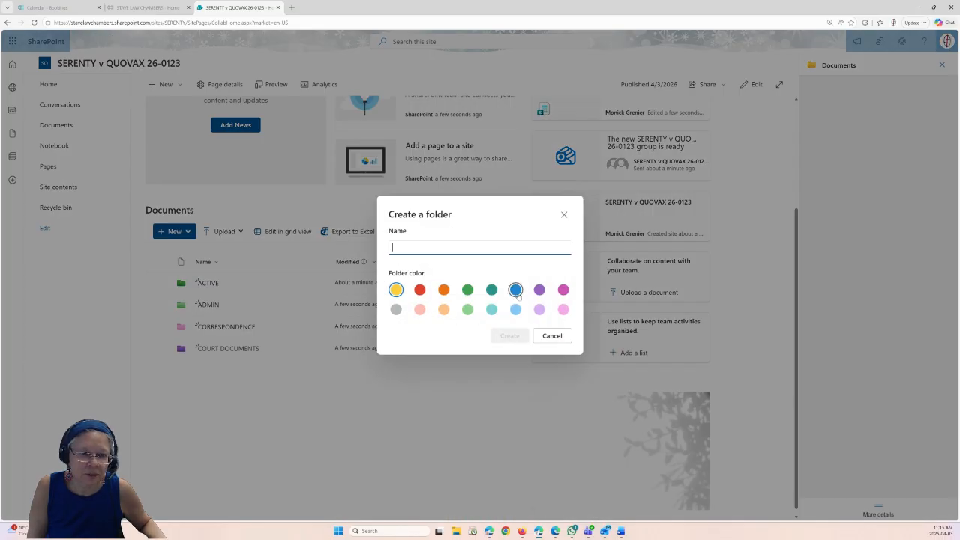
{"action": "left_click", "coordinate": [516, 290]}
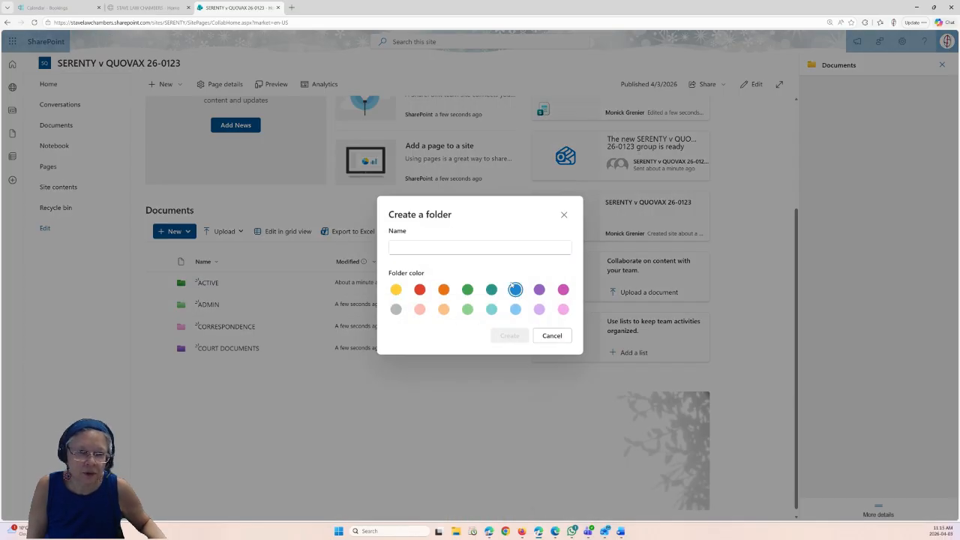
{"action": "left_click", "coordinate": [519, 245]}
{"action": "type", "text": "RESEARCH"}
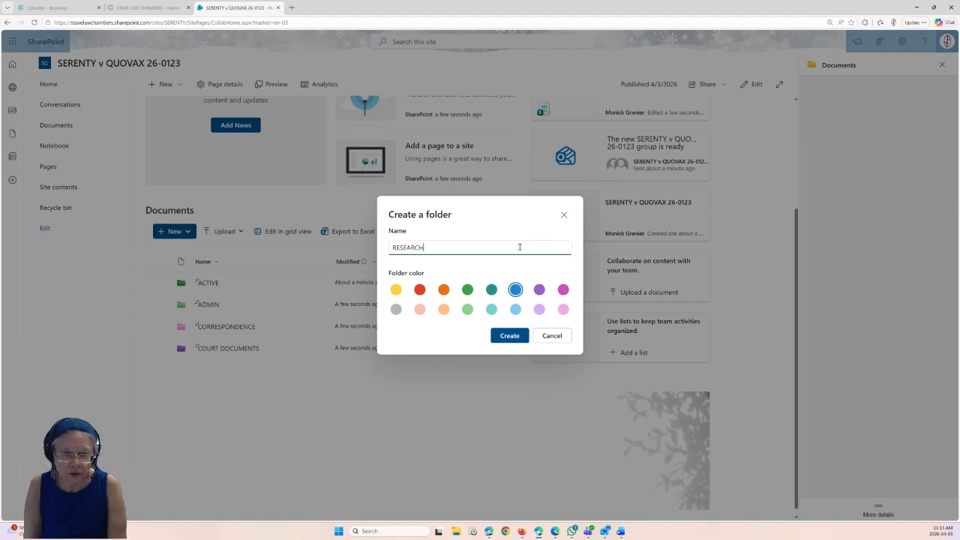
{"action": "left_click", "coordinate": [509, 337]}
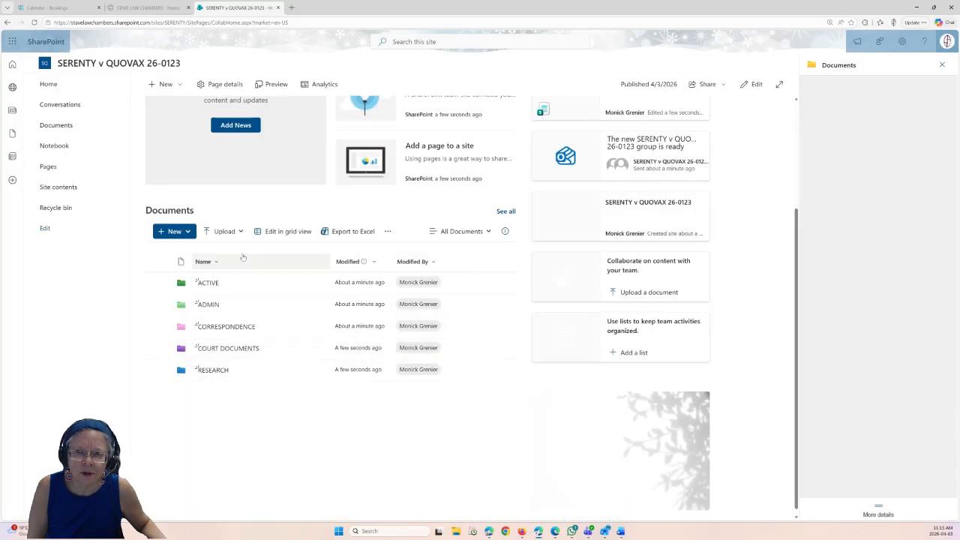
- Create a dark orange folder named MEMOS & MISC
{"action": "left_click", "coordinate": [174, 232]}
{"action": "left_click", "coordinate": [180, 248]}
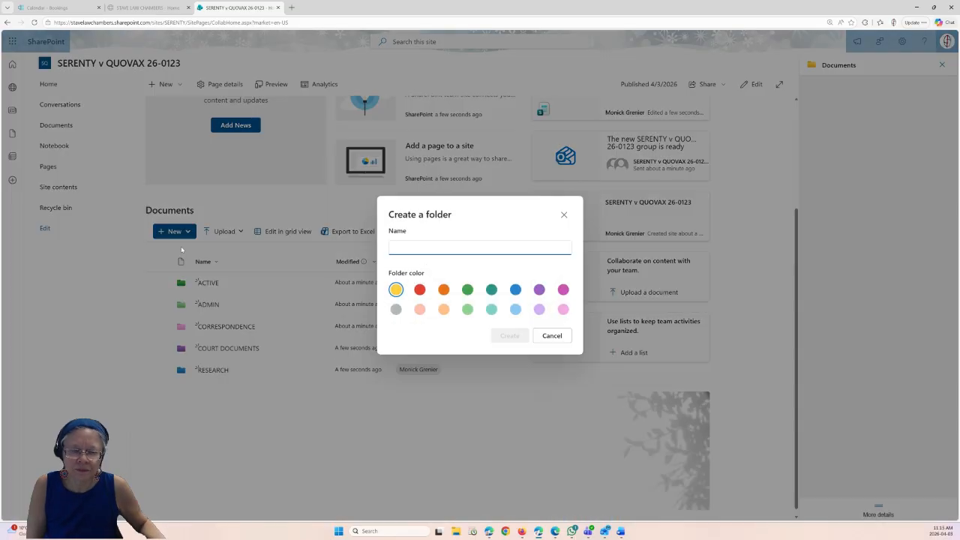
{"action": "type", "text": "MEMOS & MISC"}
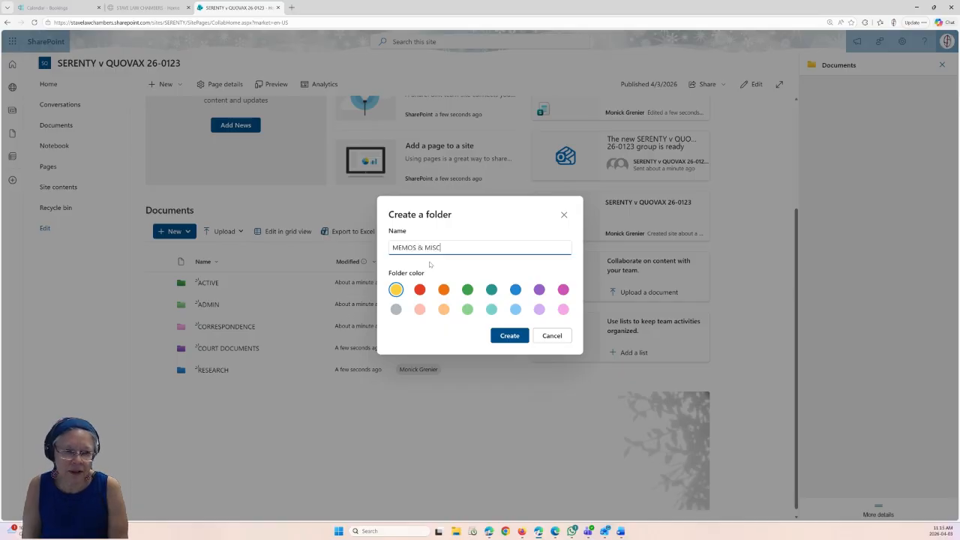
{"action": "key", "text": "Return"}
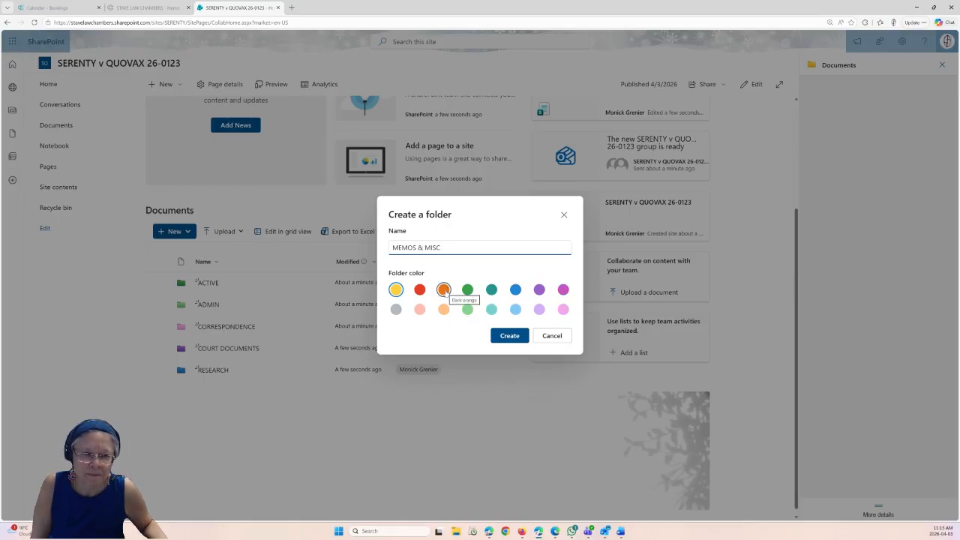
{"action": "left_click", "coordinate": [444, 291]}
{"action": "left_click", "coordinate": [510, 336]}
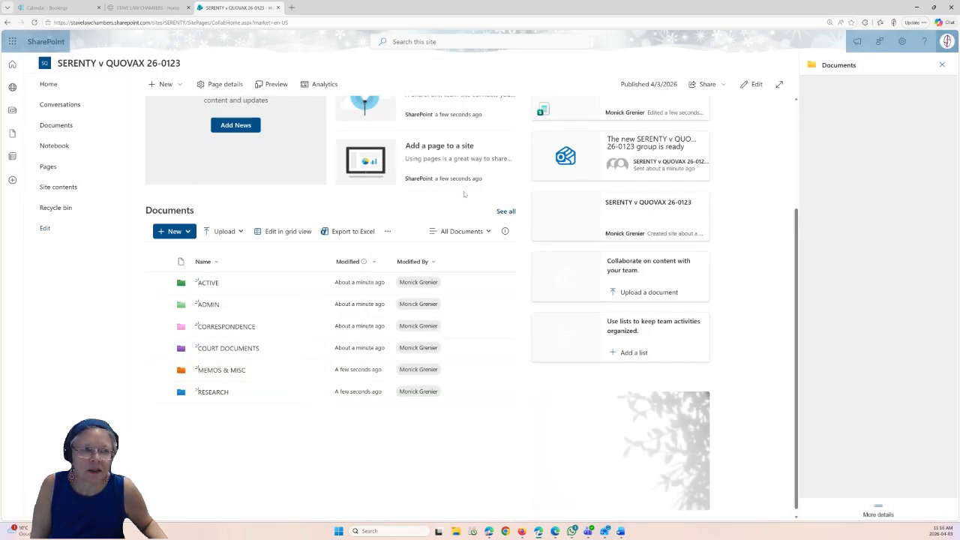
- Close the details pane and change the Documents navigation link's display name to DOCUMENTS
{"action": "left_click", "coordinate": [942, 66]}
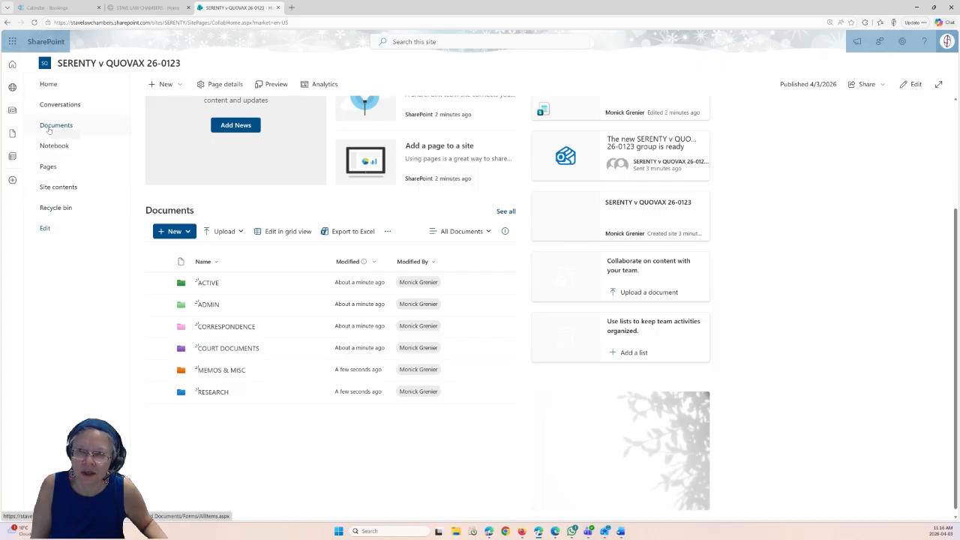
{"action": "left_click", "coordinate": [45, 229]}
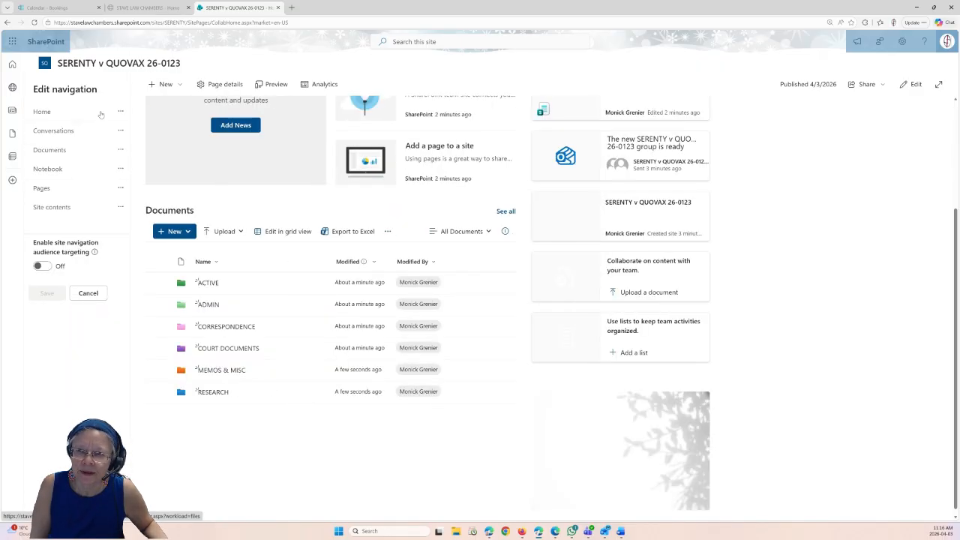
{"action": "left_click", "coordinate": [120, 150]}
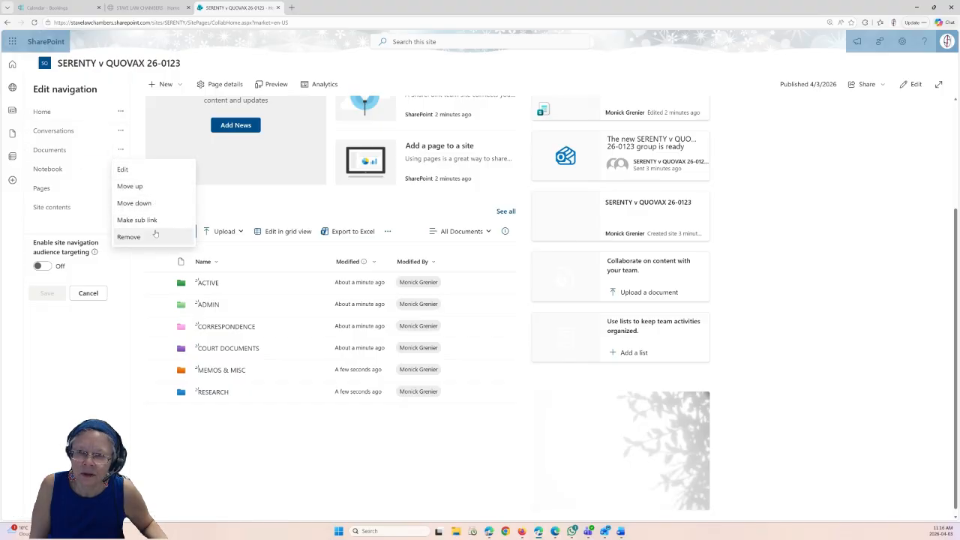
{"action": "left_click", "coordinate": [124, 169]}
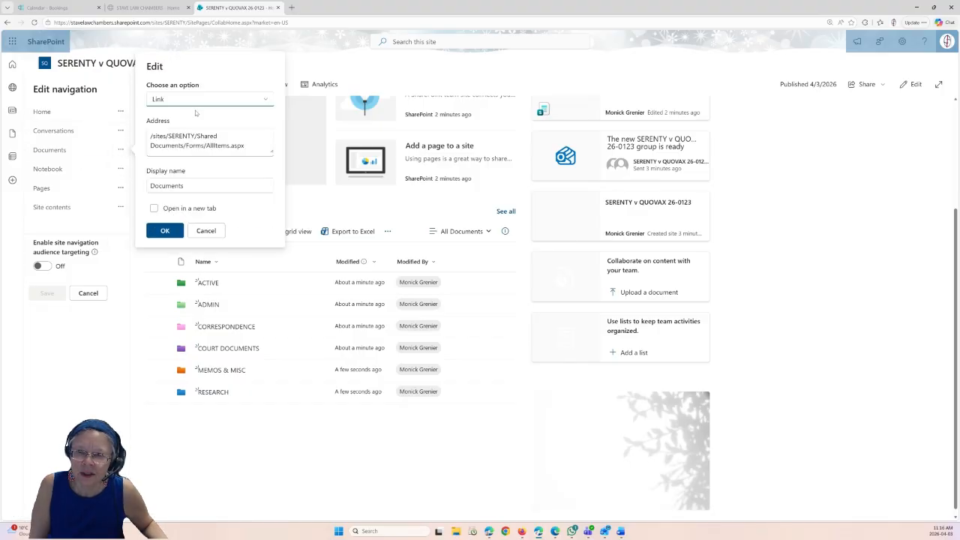
{"action": "left_click_drag", "start_coordinate": [200, 186], "coordinate": [156, 186]}
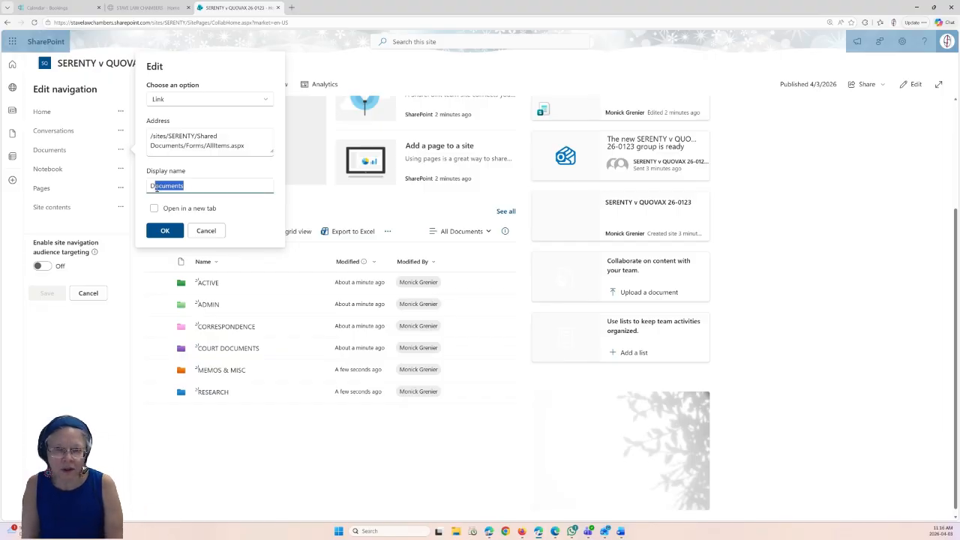
{"action": "type", "text": "OCUMENTS"}
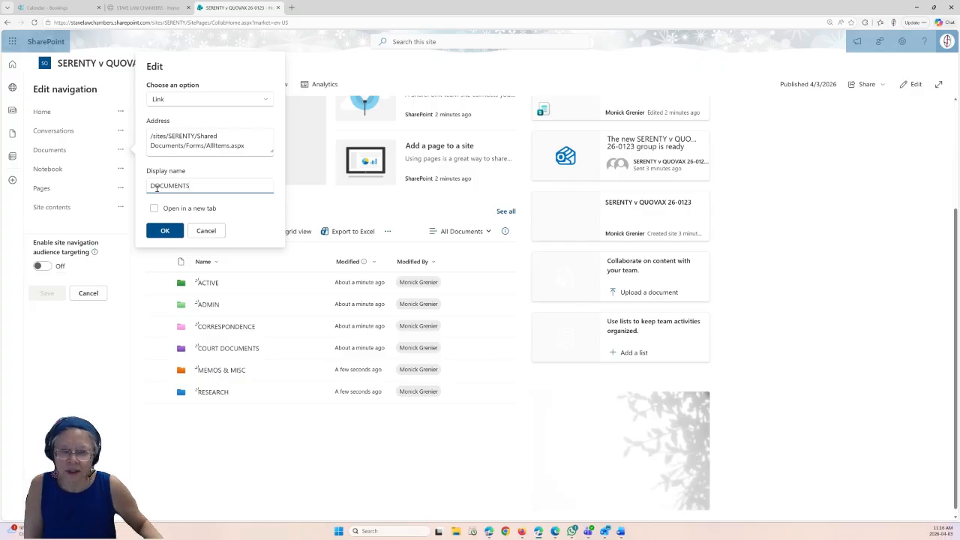
{"action": "left_click", "coordinate": [162, 233]}
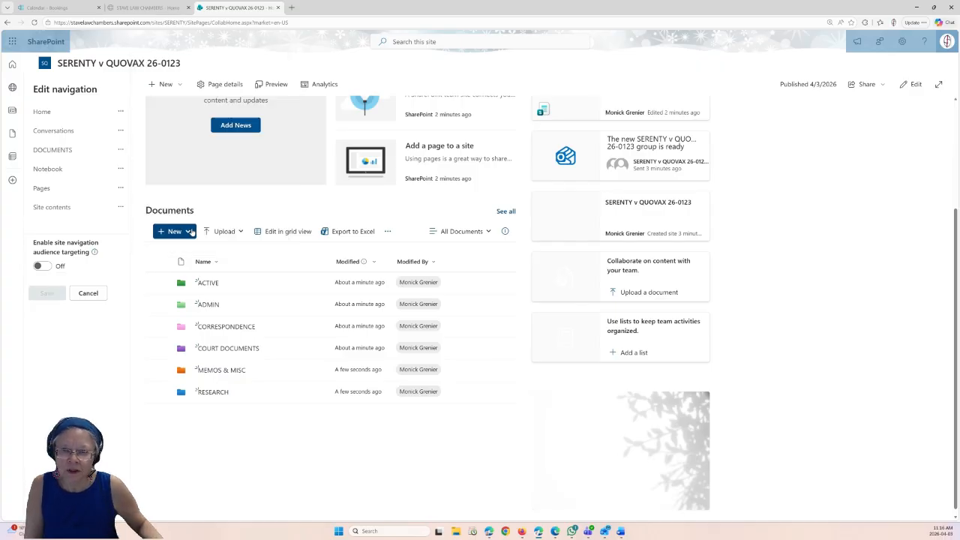
- Rename the Notebook link to NOTEBOOK, opening in a new tab, and save the navigation edits
{"action": "left_click", "coordinate": [121, 169]}
{"action": "left_click", "coordinate": [129, 188]}
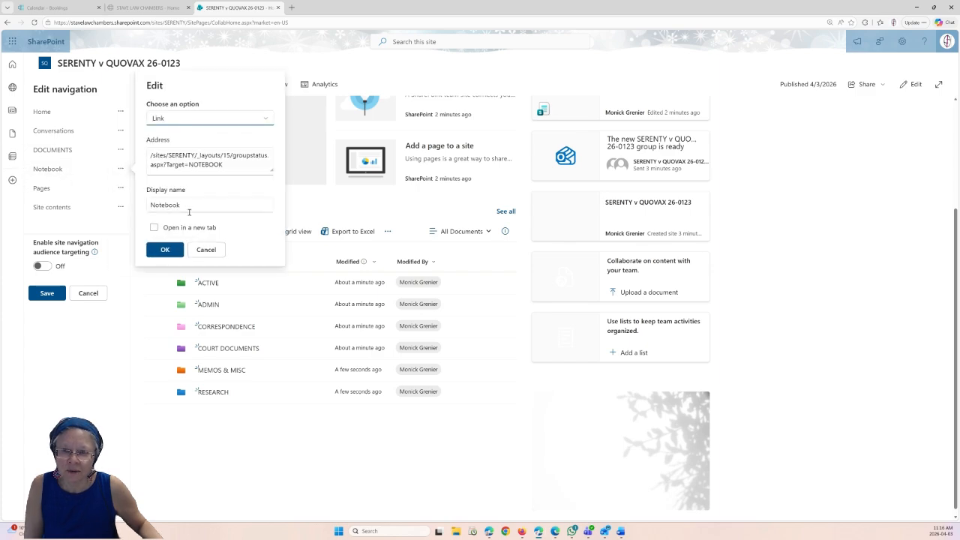
{"action": "left_click_drag", "start_coordinate": [197, 208], "coordinate": [155, 206]}
{"action": "type", "text": "OTEBOOK"}
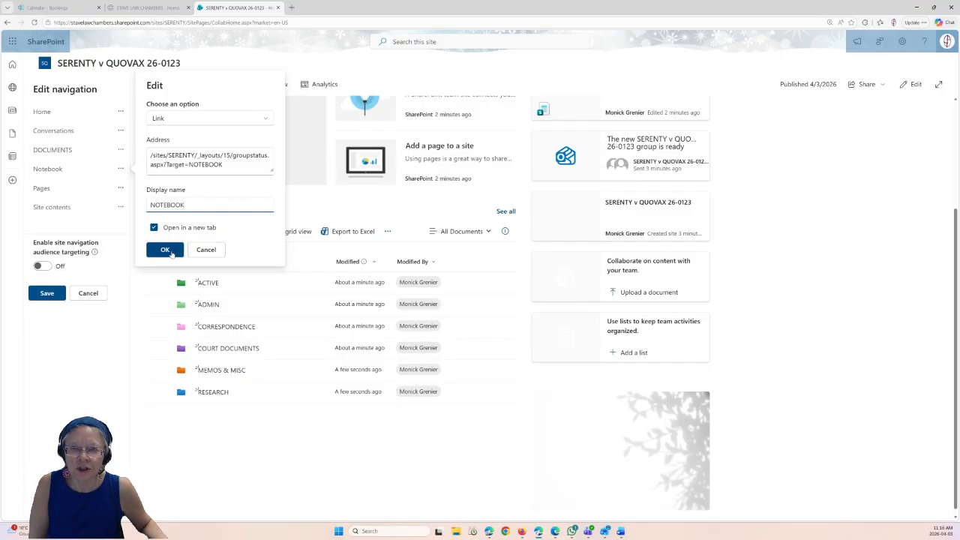
{"action": "left_click", "coordinate": [166, 250]}
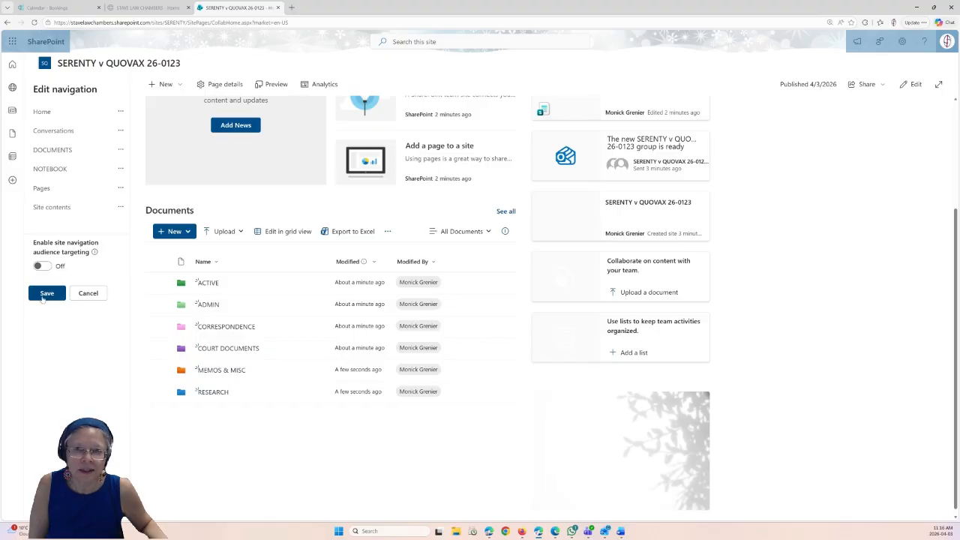
{"action": "scroll", "coordinate": [45, 300], "scroll_direction": "up", "scroll_amount": 3}
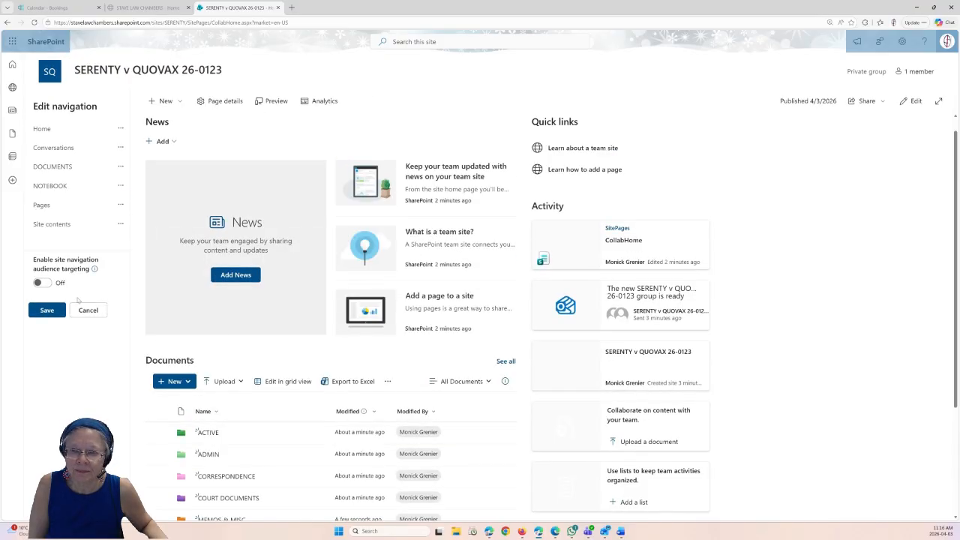
{"action": "left_click", "coordinate": [38, 311]}
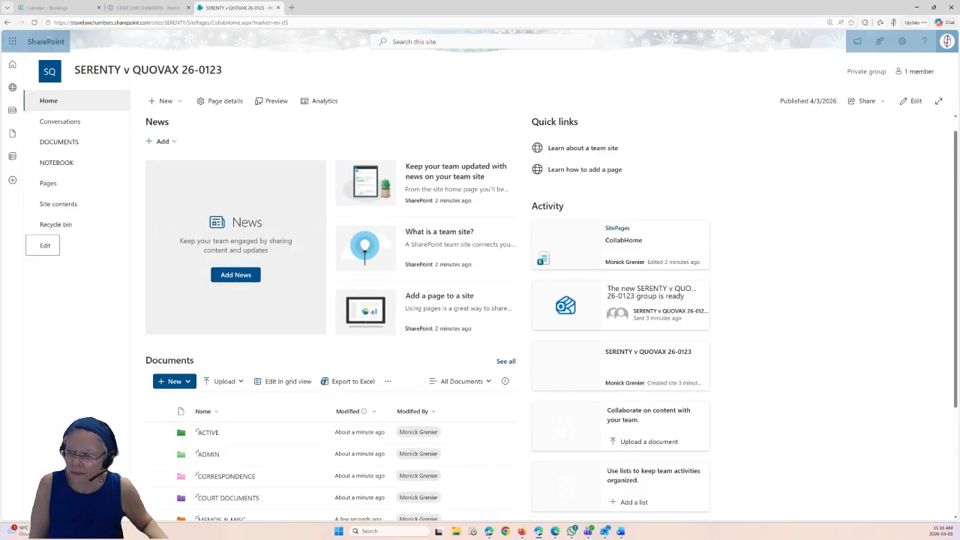